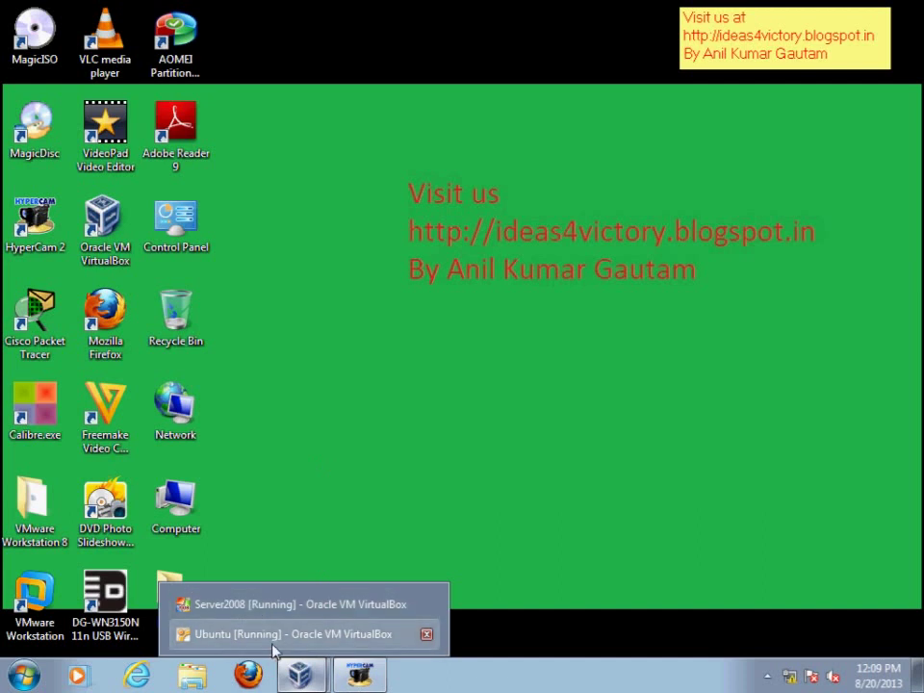
Step: Bring up the Server2008 virtual machine and refresh its desktop
left_click(273, 643)
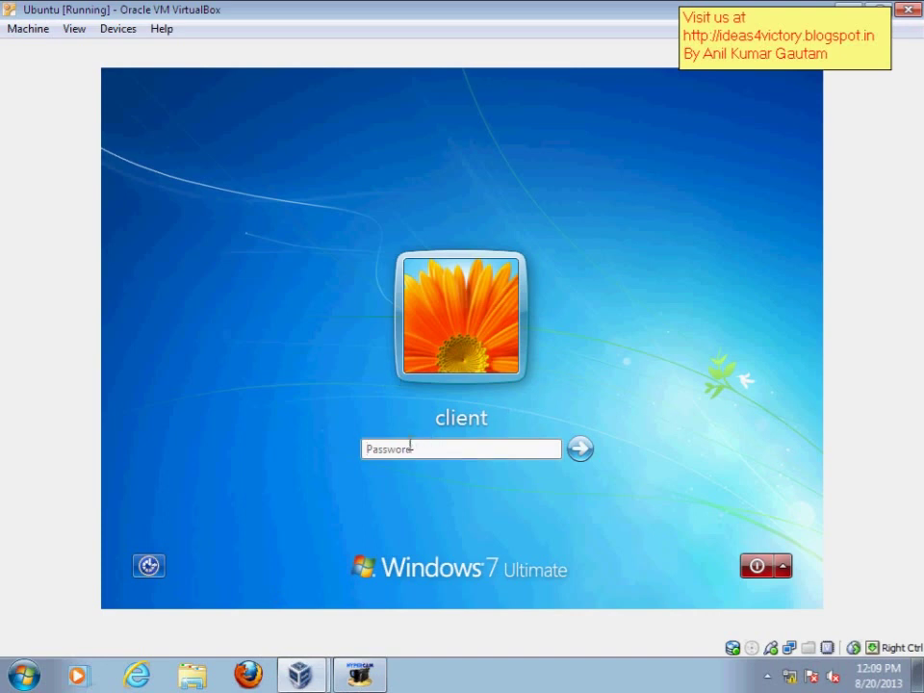
left_click(410, 444)
left_click(303, 643)
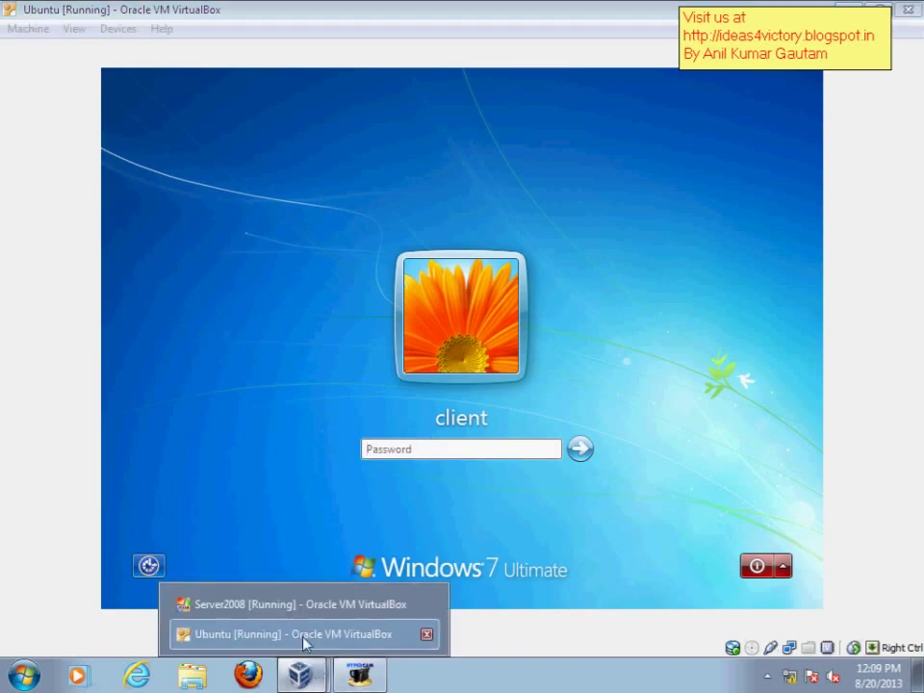
left_click(299, 606)
right_click(263, 190)
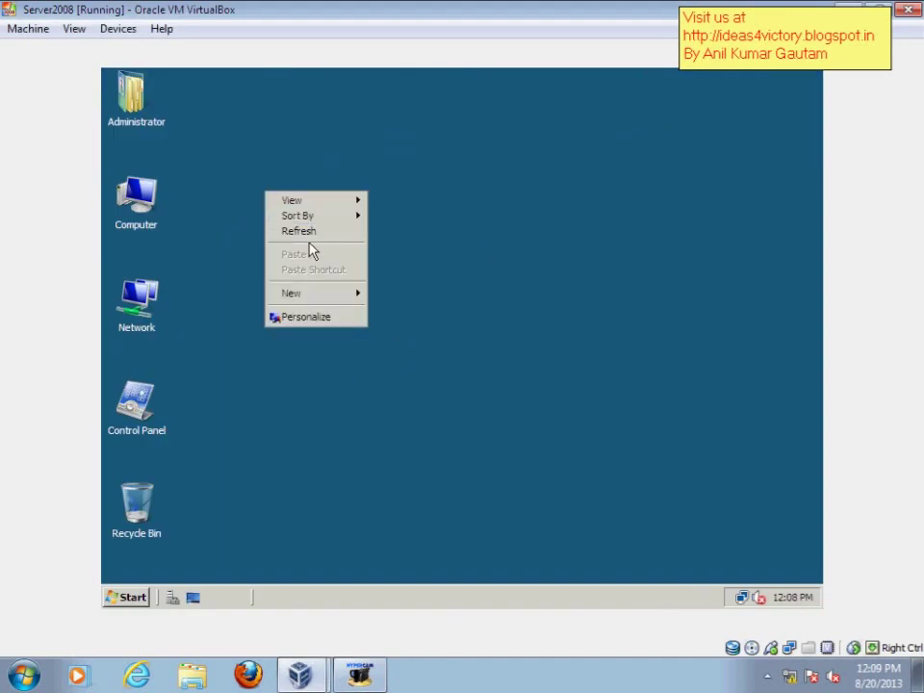
left_click(306, 231)
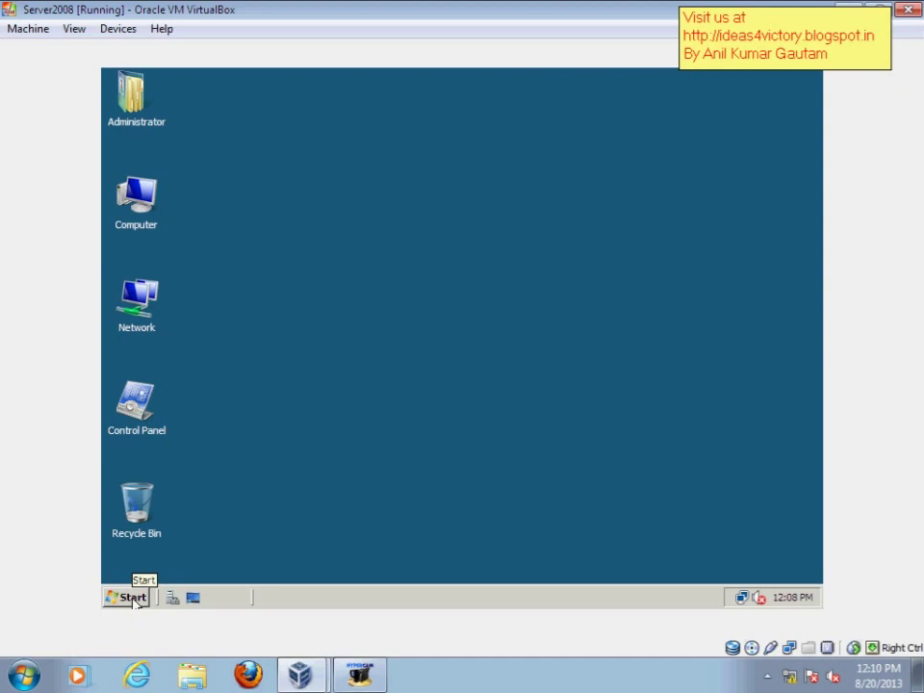
Step: Open Server Manager on the server and display its Roles overview
left_click(132, 598)
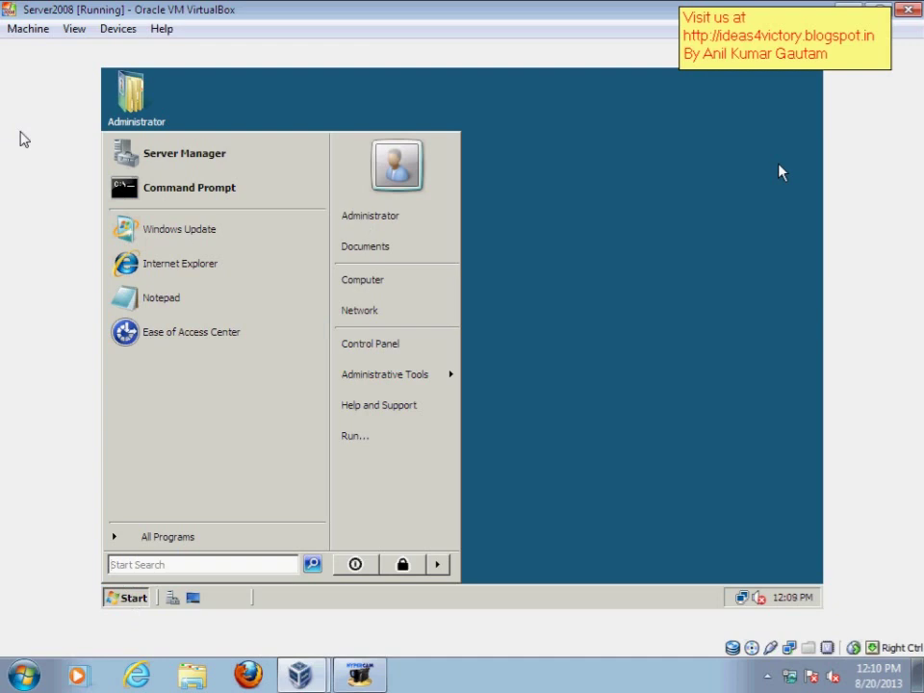
left_click(149, 158)
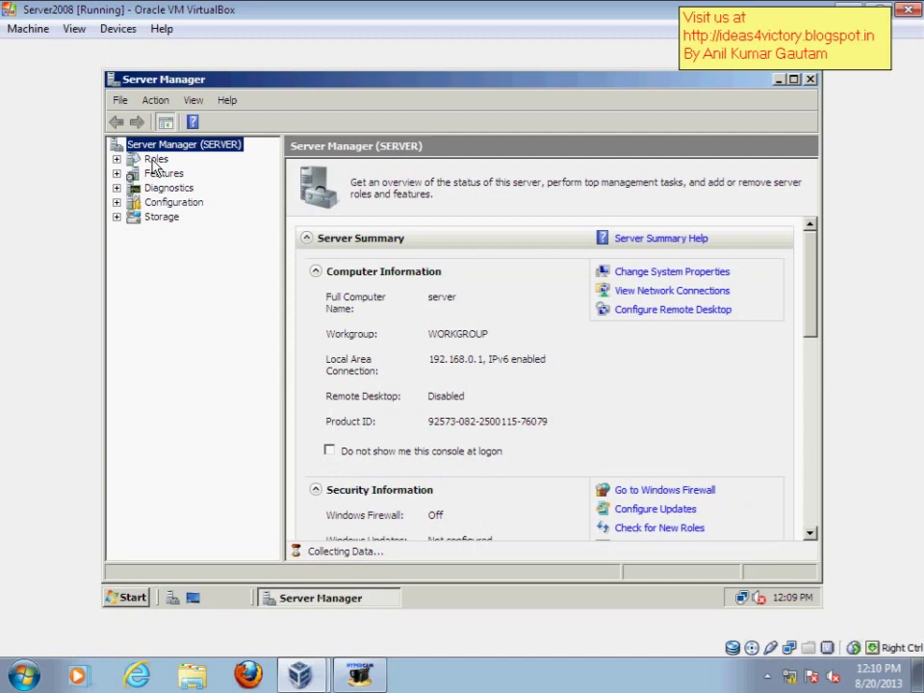
left_click(153, 161)
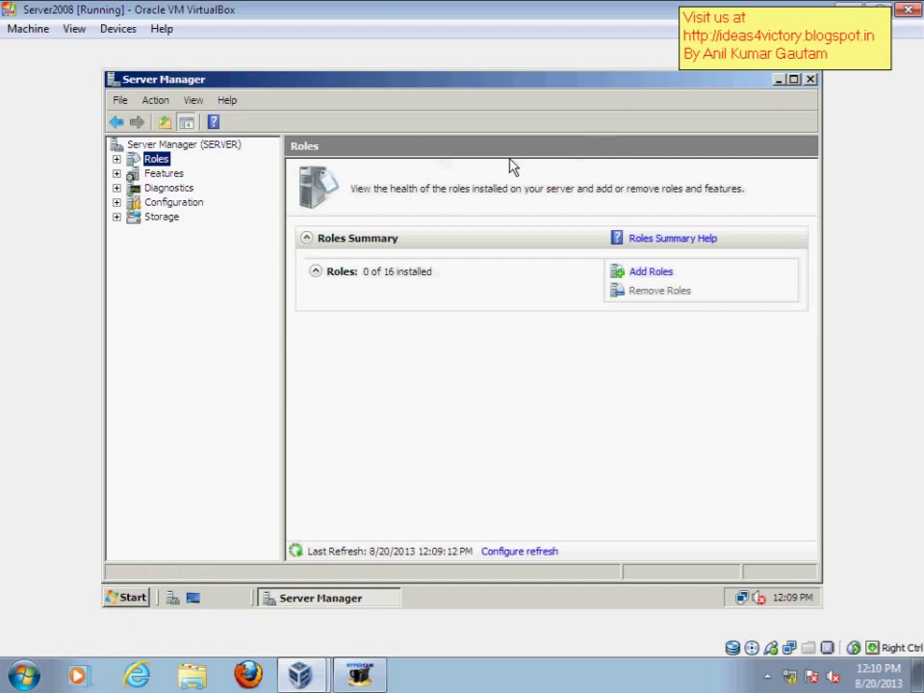
Step: Start adding a server role, choose File Services, and continue to its role services selection
left_click(658, 276)
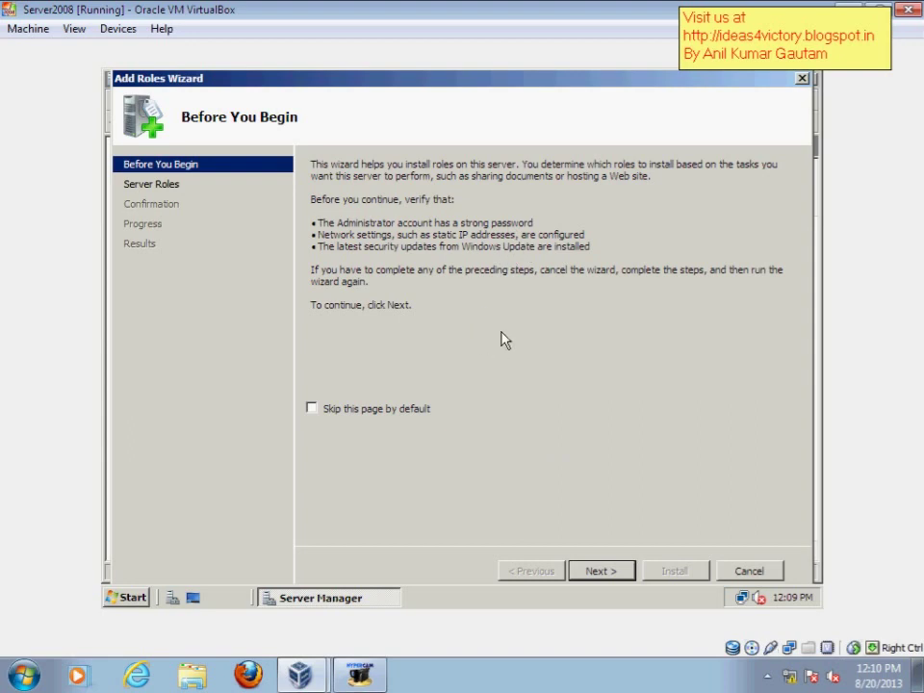
left_click(598, 576)
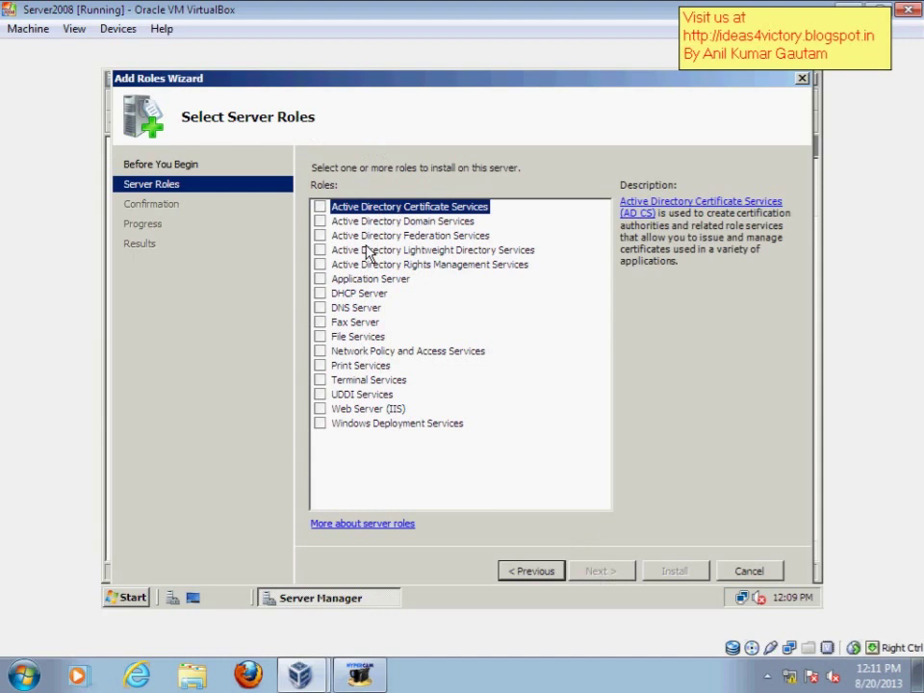
left_click(321, 336)
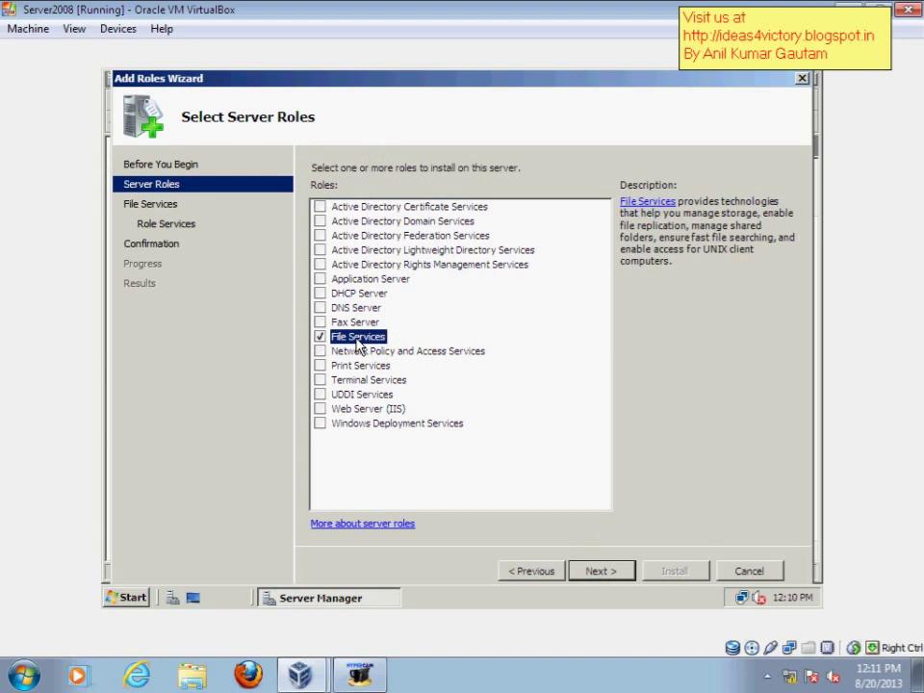
left_click(600, 571)
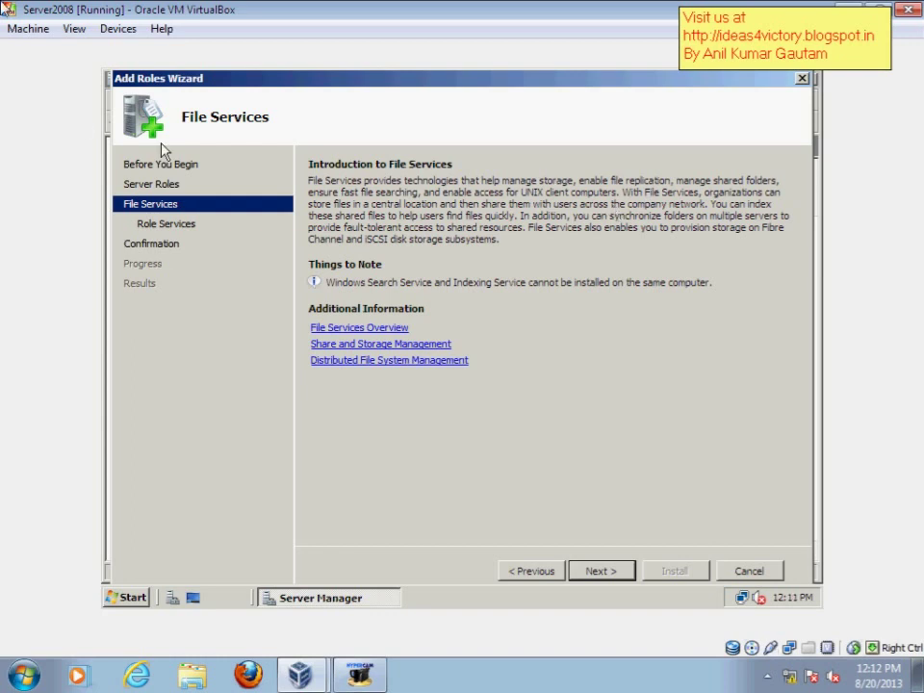
left_click(591, 567)
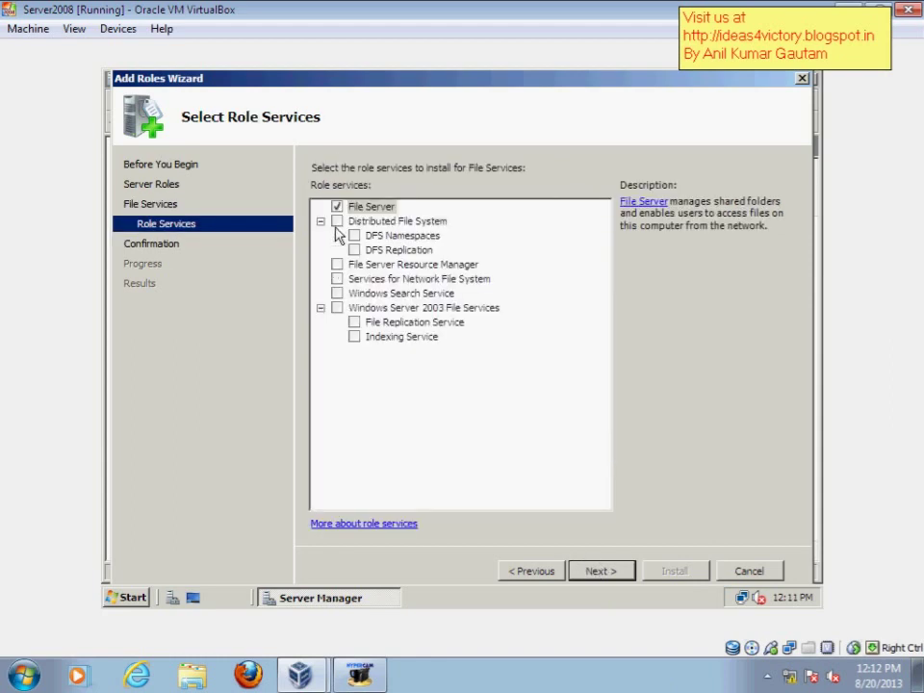
Step: Review the descriptions of the File Services role services, including File Server, File Server Resource Manager, Windows Search Service and Windows Server 2003 File Services
left_click(363, 208)
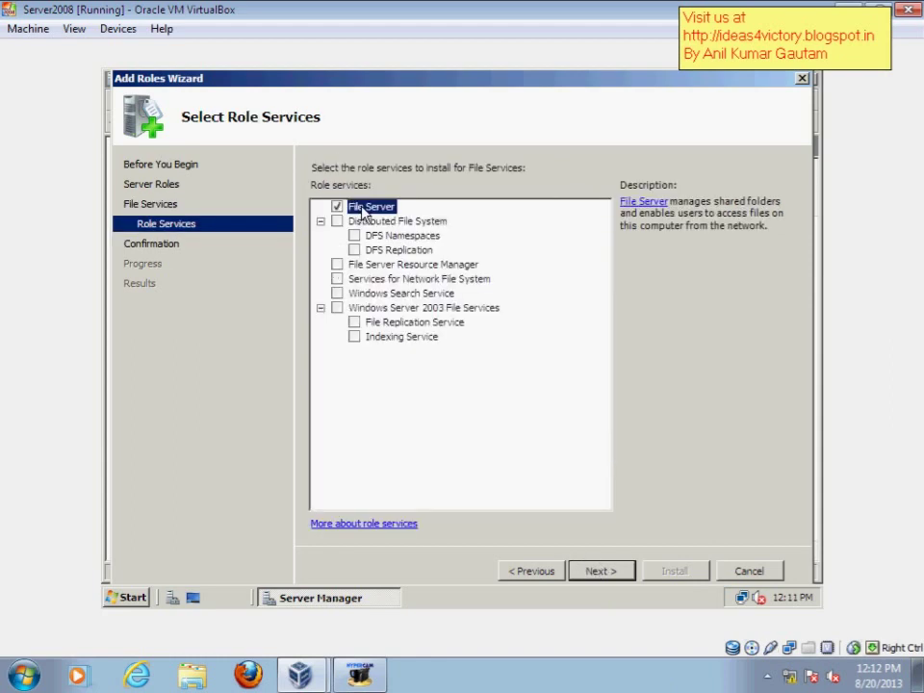
left_click(383, 267)
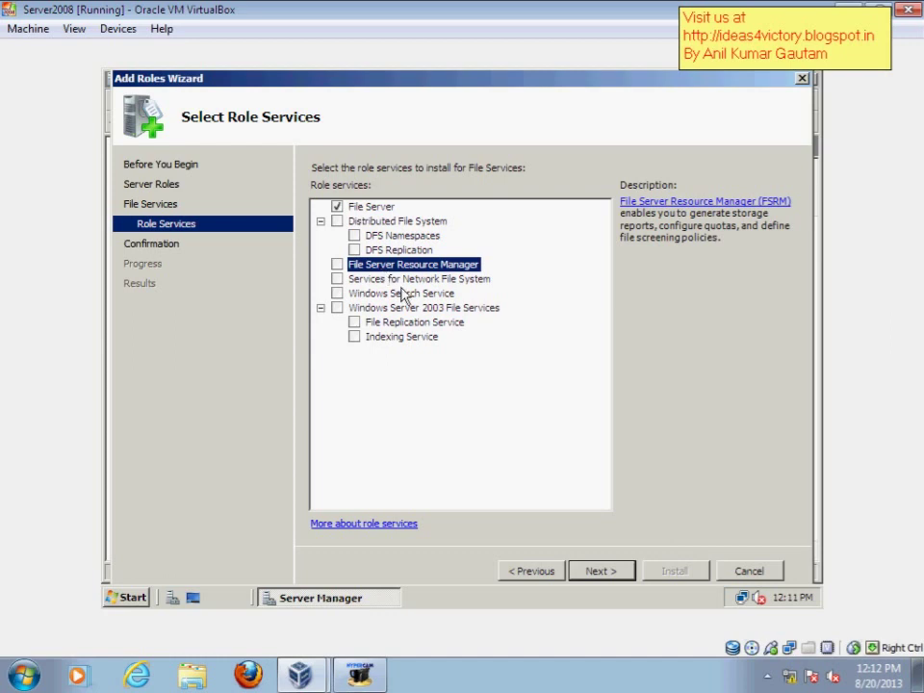
left_click(400, 293)
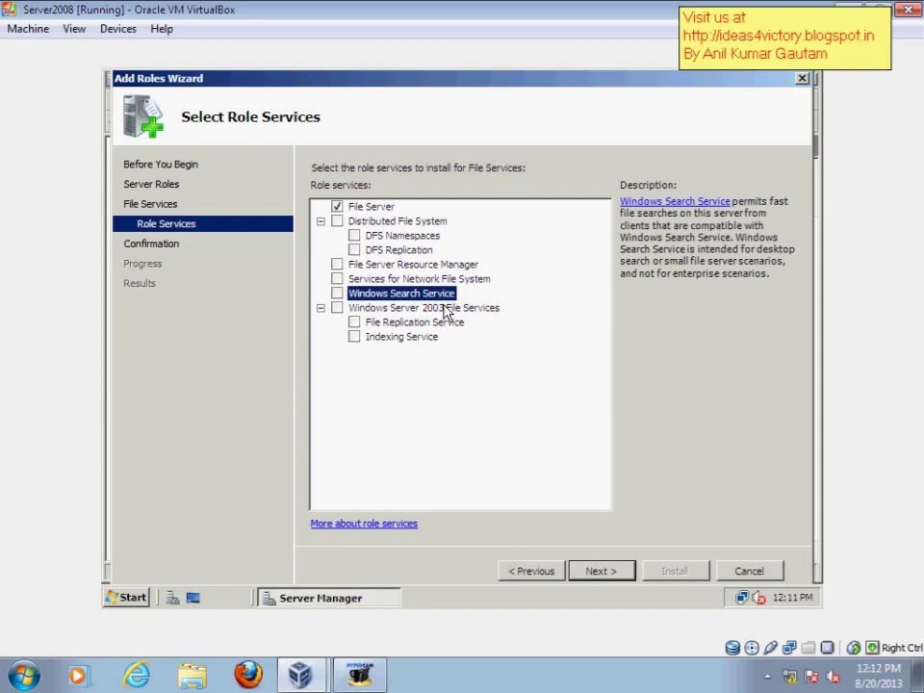
left_click(364, 310)
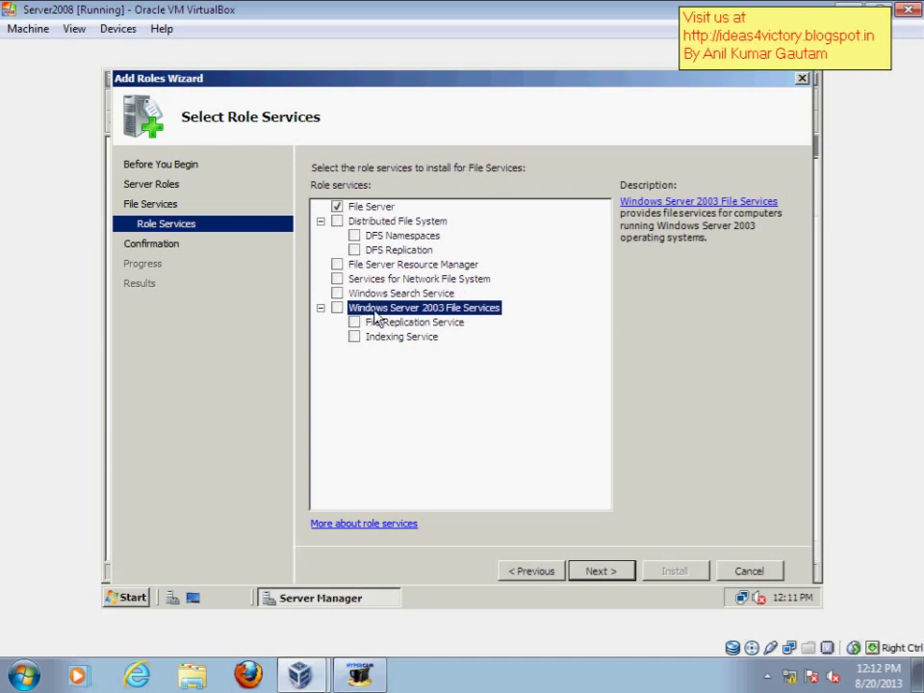
left_click(362, 210)
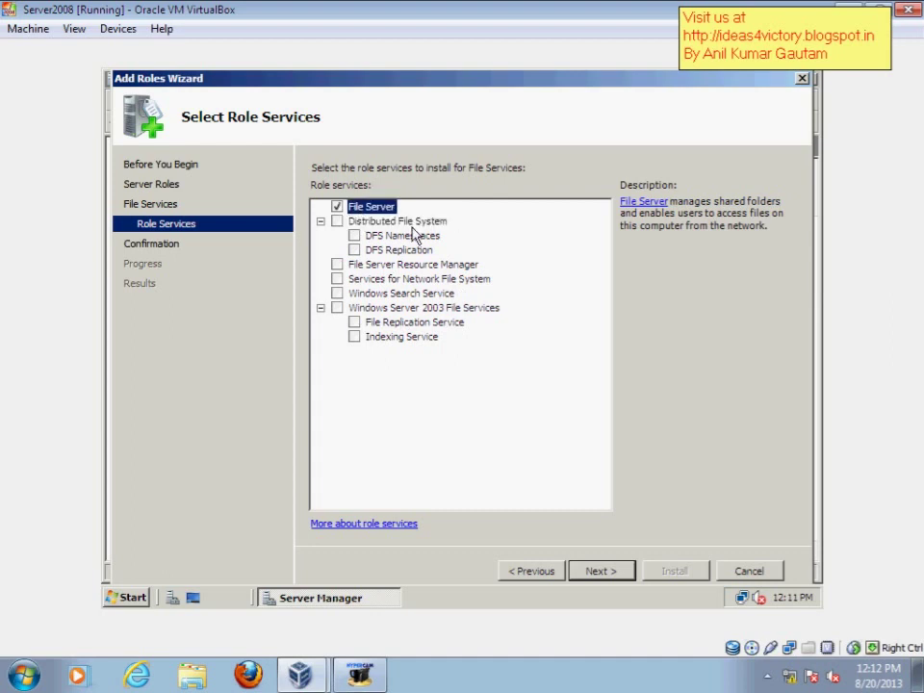
left_click(406, 279)
left_click(412, 267)
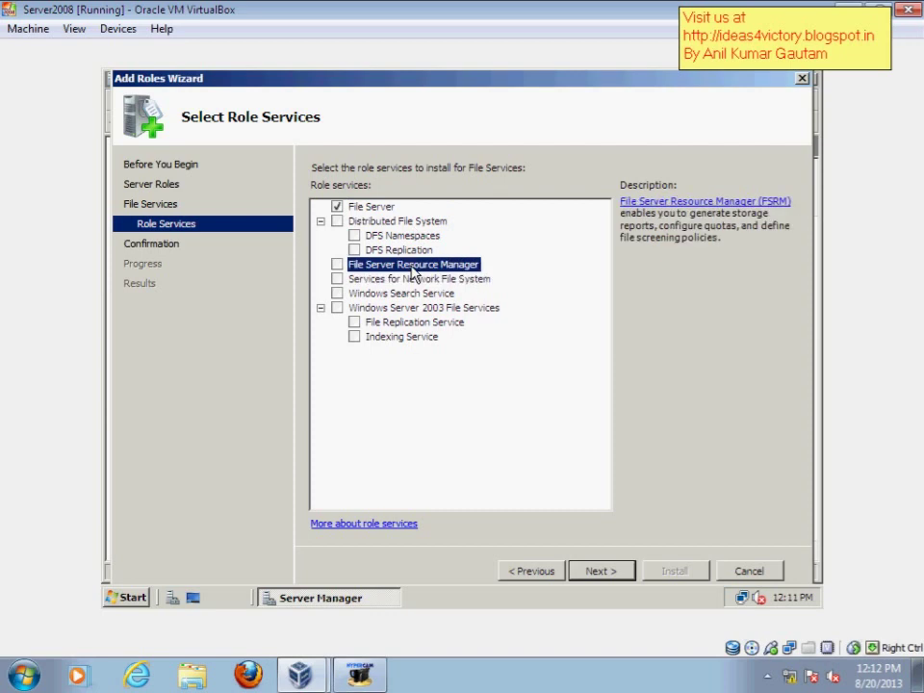
left_click(358, 209)
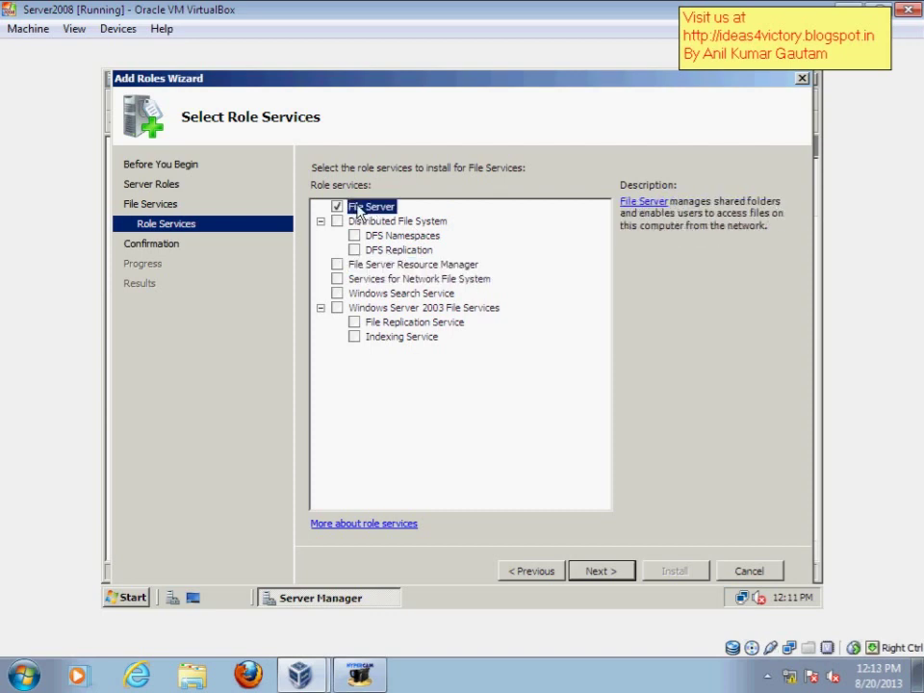
Step: Install File Services with only the File Server role service, then close the wizard and Server Manager
left_click(607, 575)
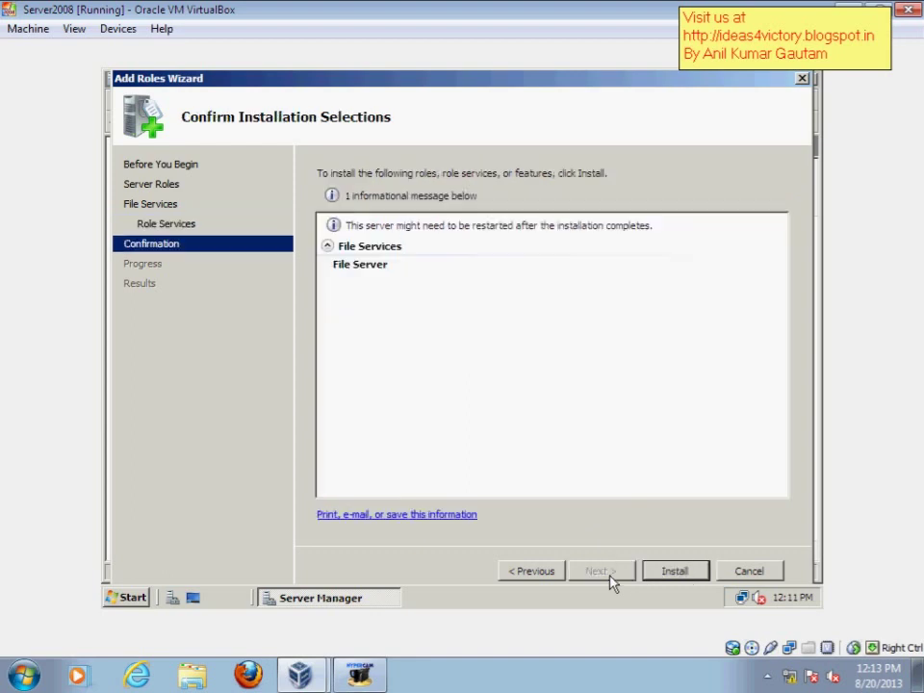
left_click(684, 574)
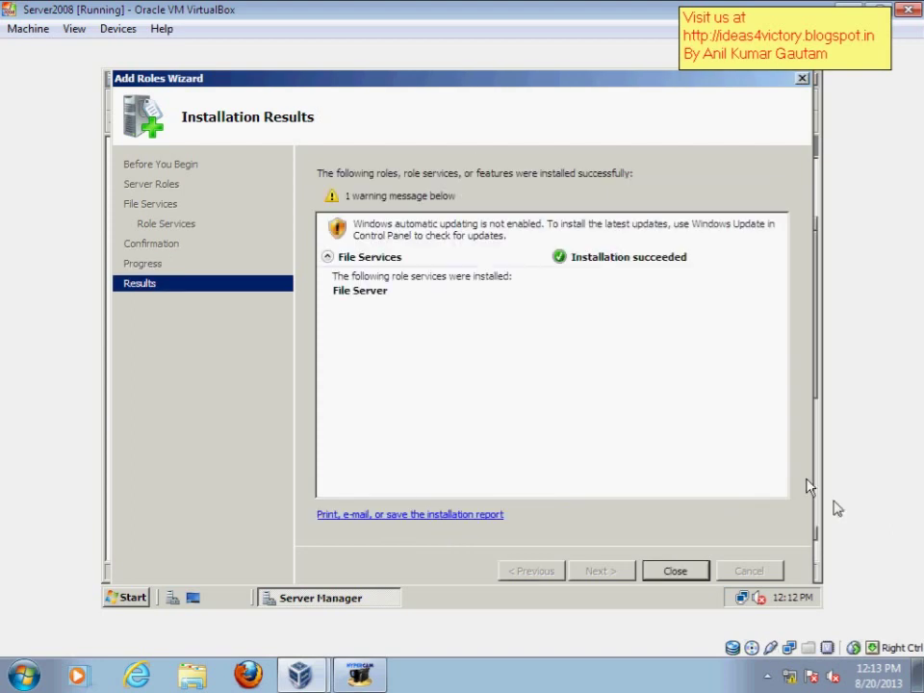
left_click(672, 573)
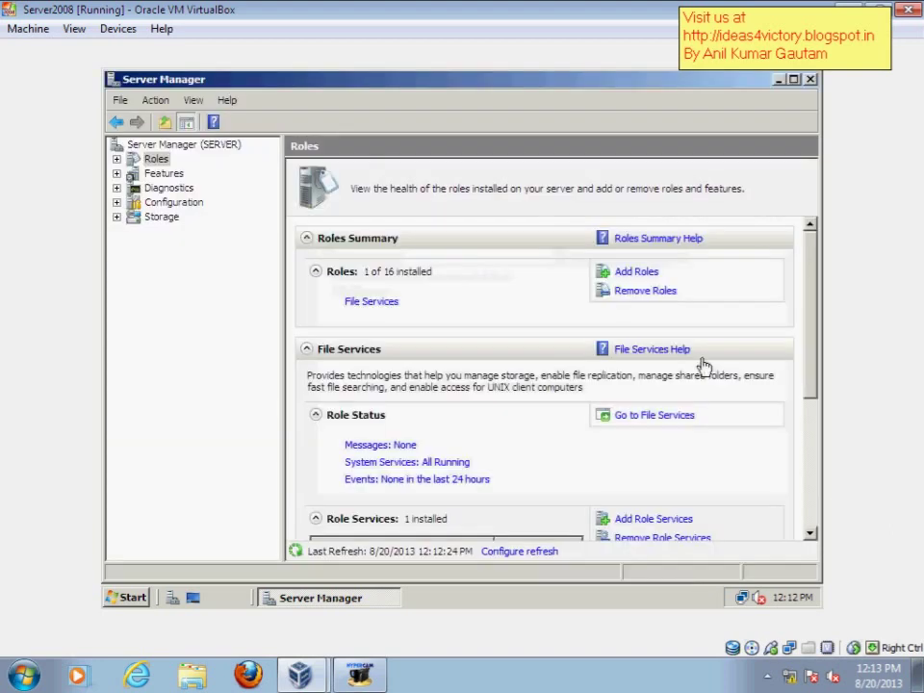
left_click(811, 79)
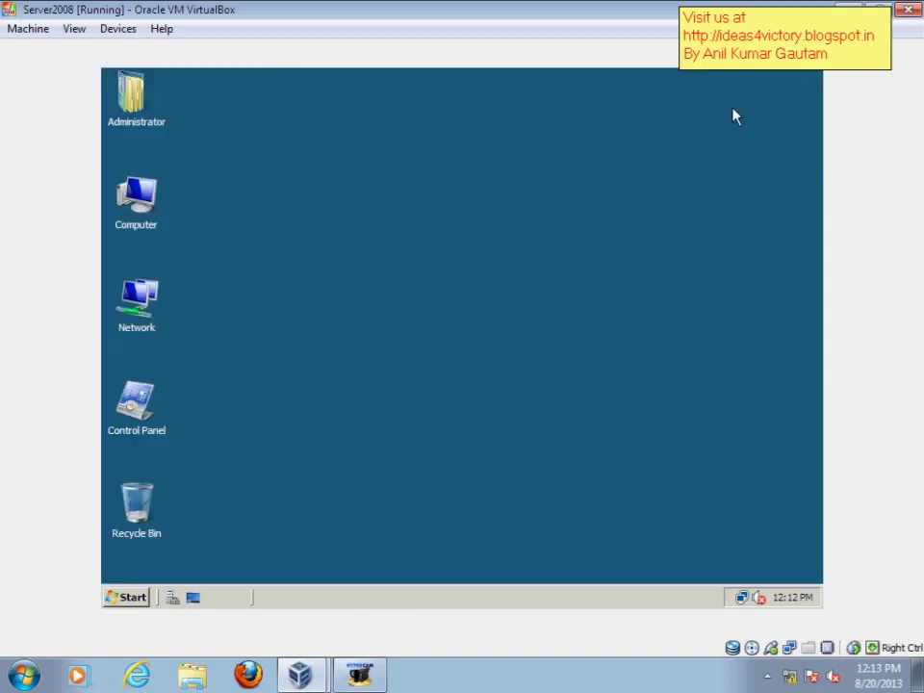
right_click(247, 269)
left_click(256, 299)
right_click(256, 227)
left_click(279, 262)
right_click(280, 247)
left_click(318, 281)
Step: Open Share and Storage Management from the administrative tools and start provisioning a shared folder
left_click(111, 600)
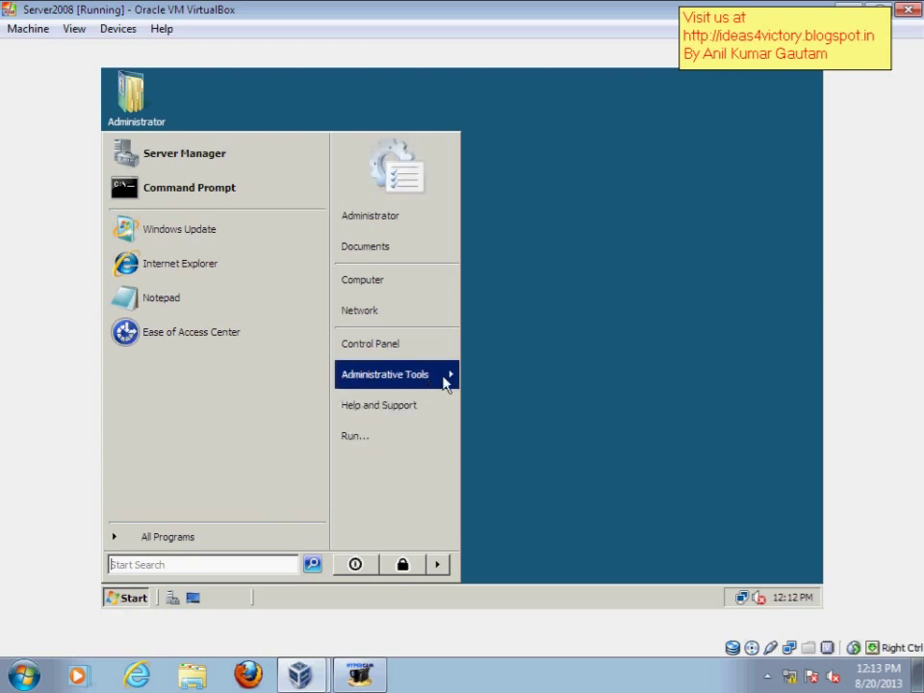
mouse_move(445, 382)
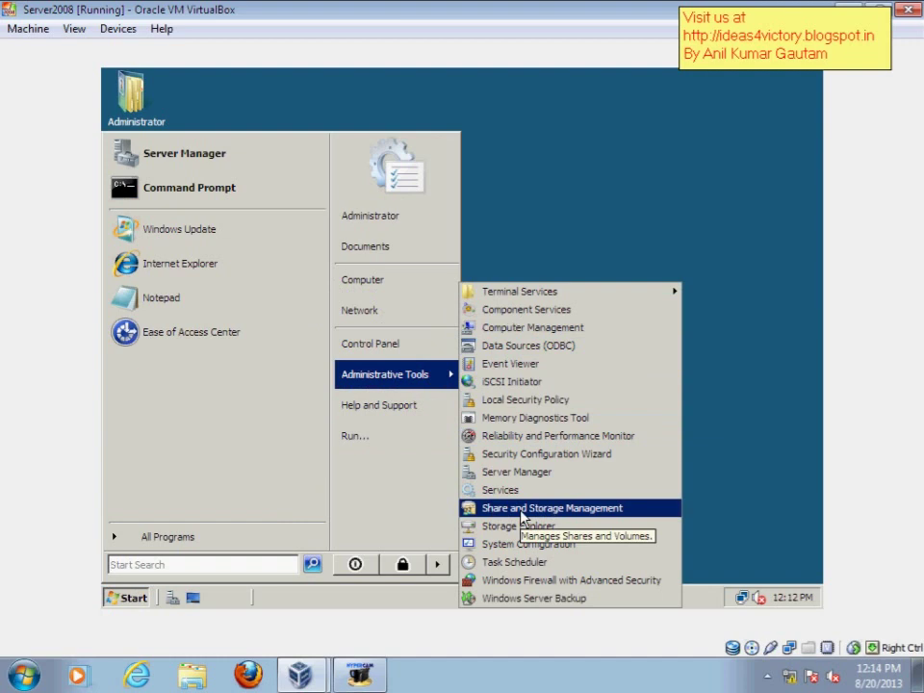
left_click(520, 508)
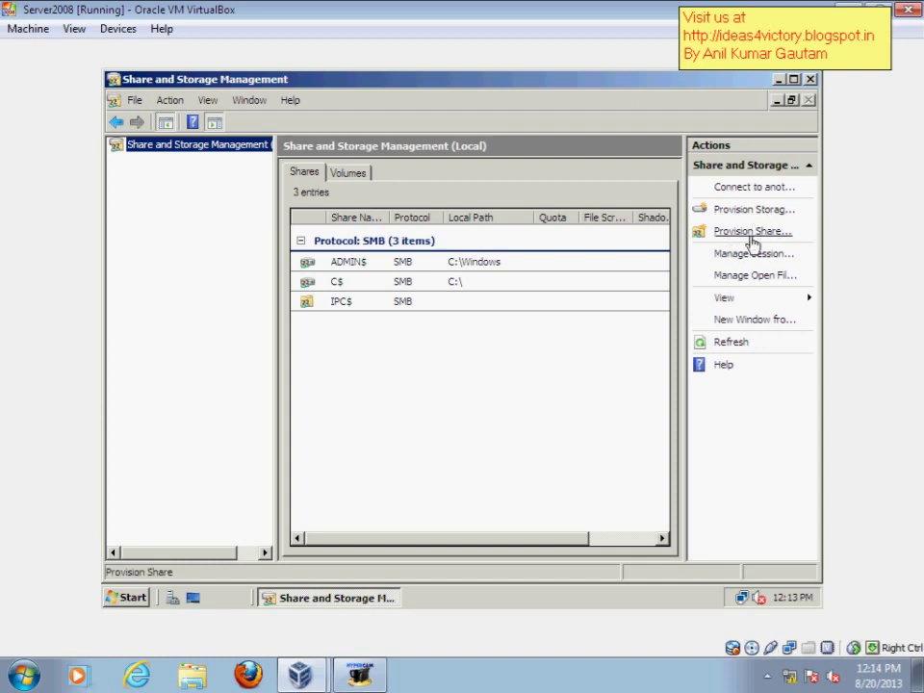
left_click(757, 232)
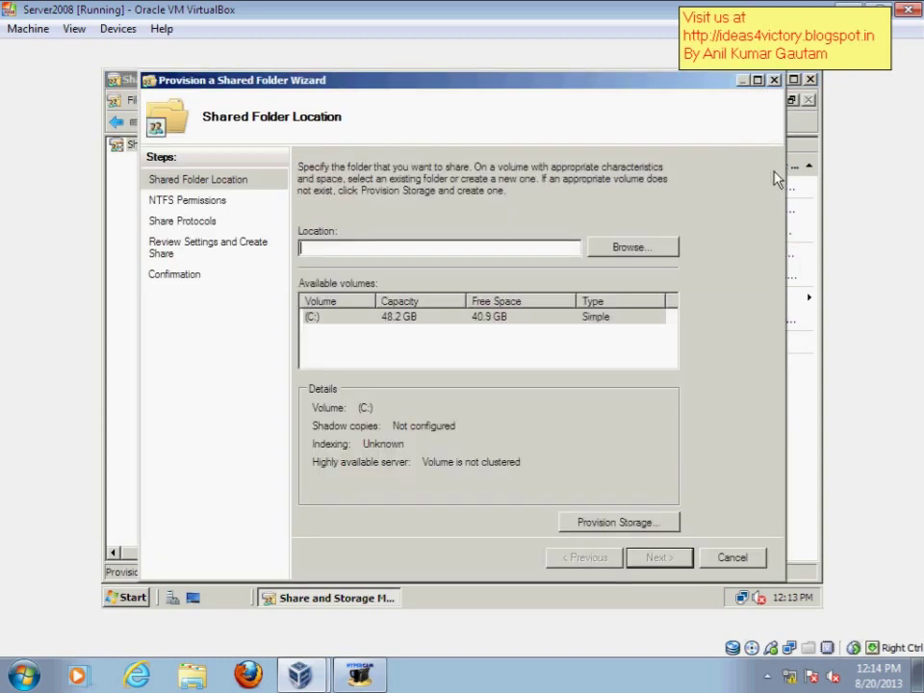
Step: Create a folder named "file server1" on the c$ drive, set it as the shared folder location, and continue to NTFS permissions
left_click(627, 248)
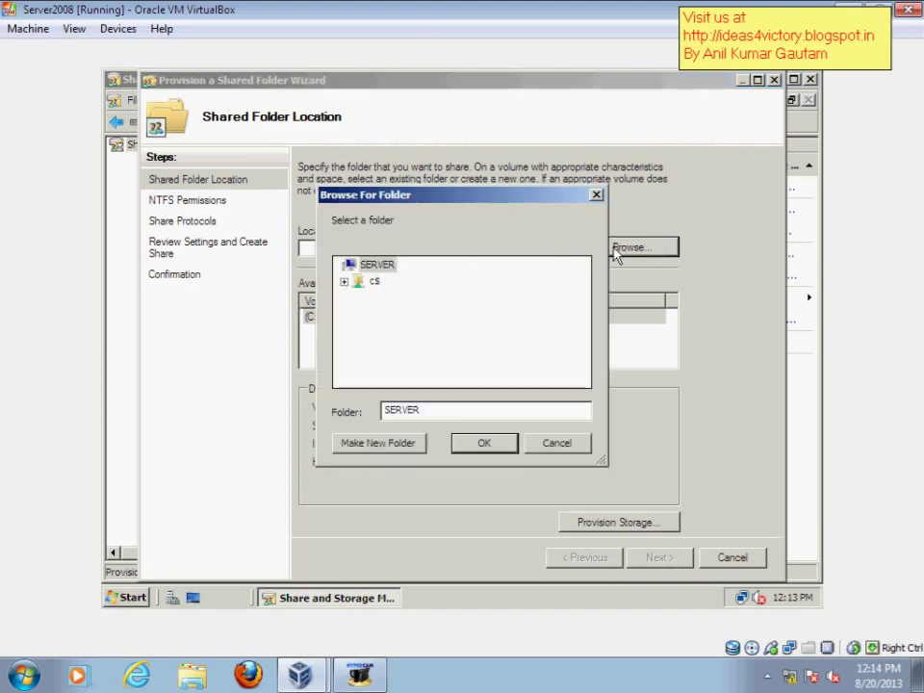
left_click(358, 280)
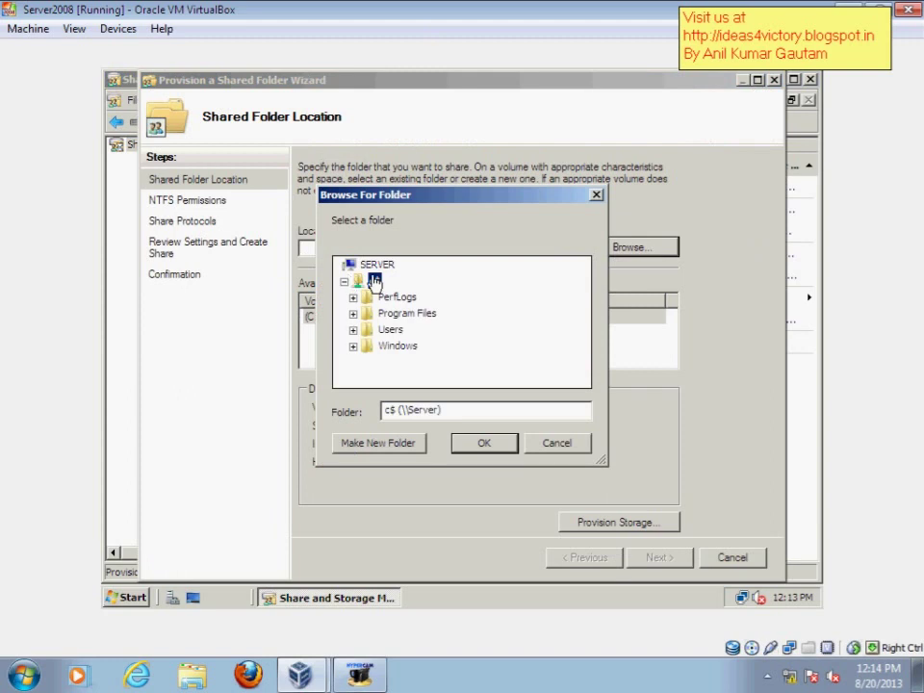
left_click(383, 443)
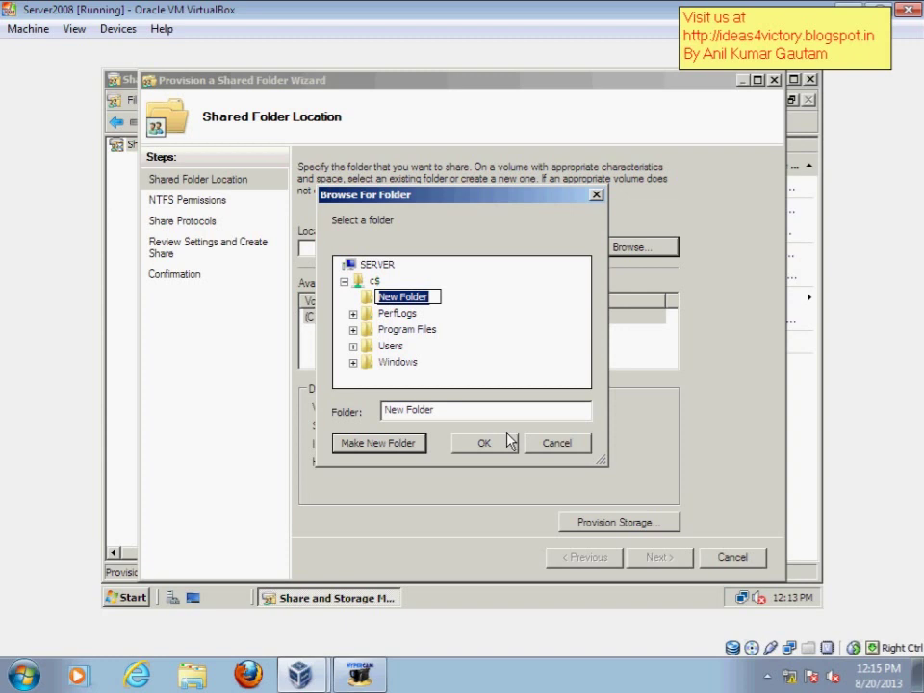
type("file se")
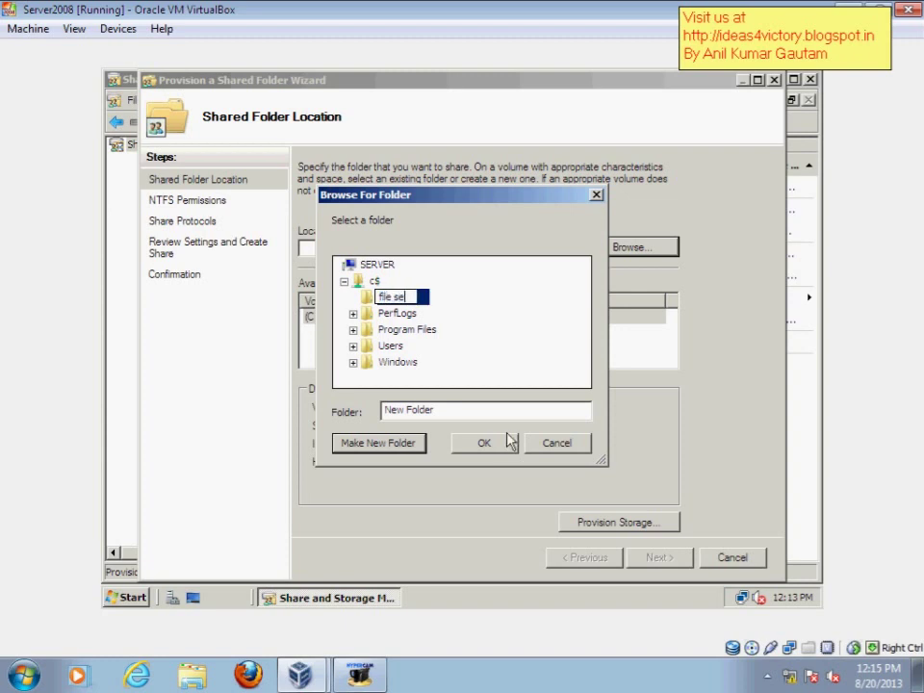
type("rver 1")
left_click(422, 301)
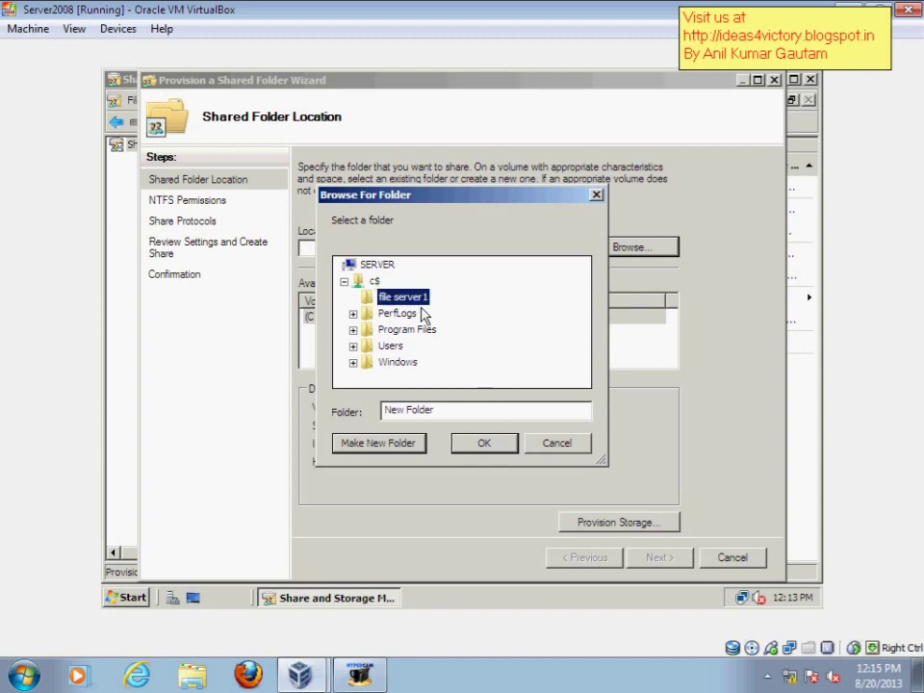
left_click(476, 441)
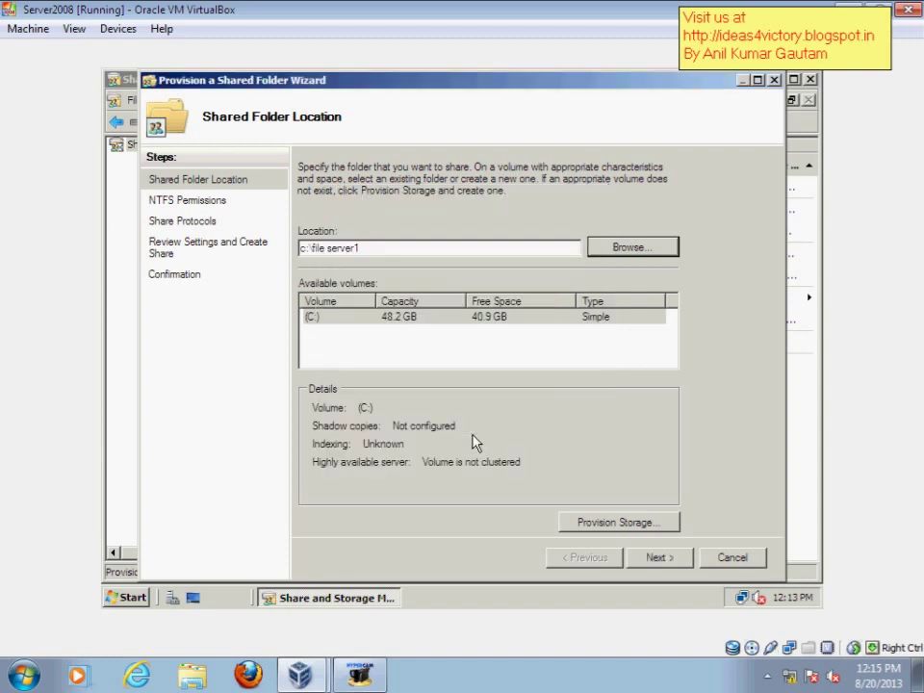
left_click(660, 558)
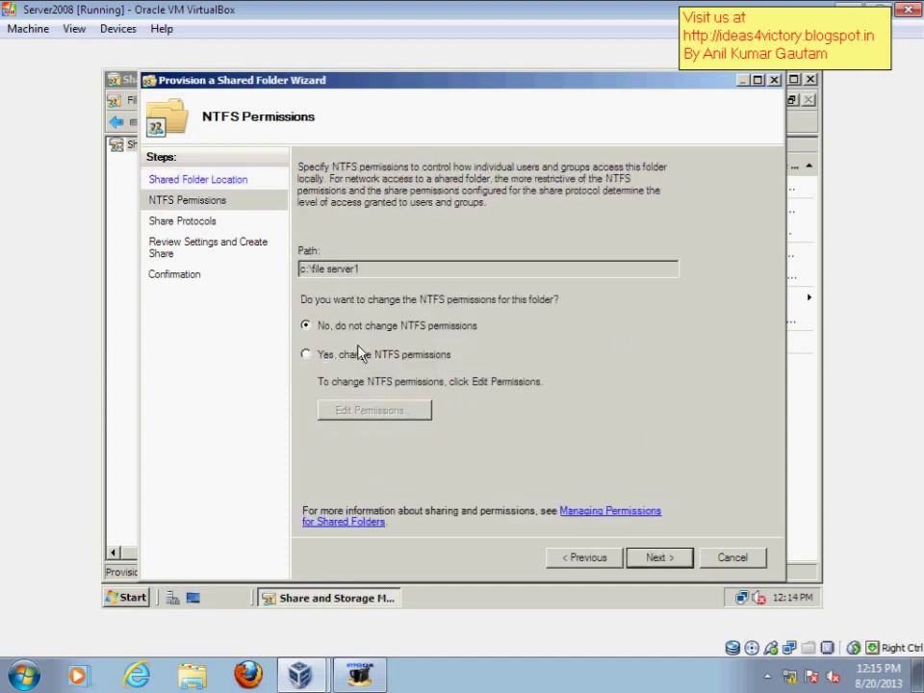
left_click_drag(363, 269, 411, 270)
left_click(326, 268)
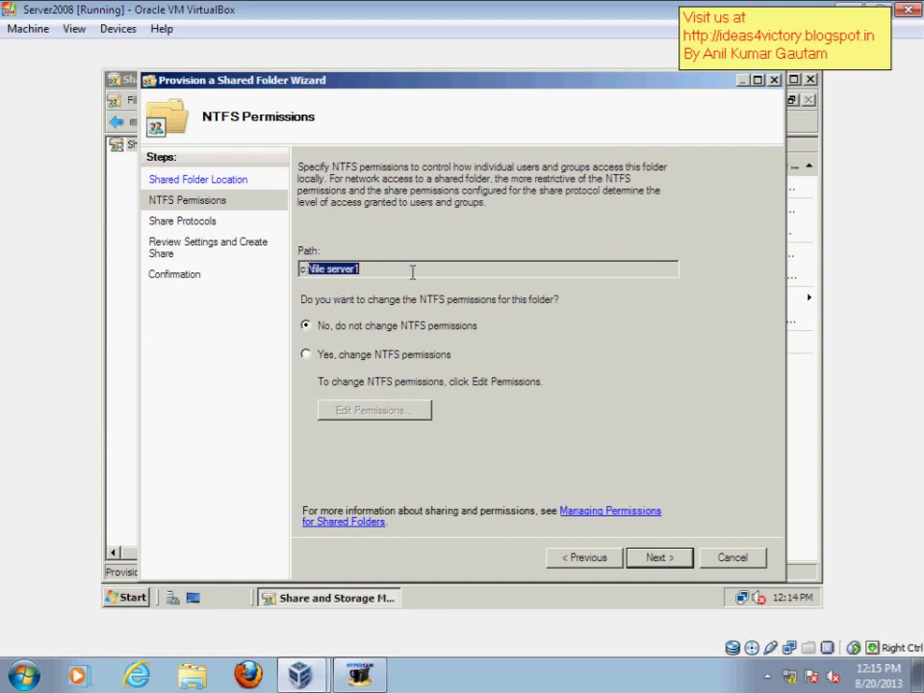
Step: Choose to change the NTFS permissions for c:\file server1, open the permissions editor and examine the Users group's permissions
left_click(412, 273)
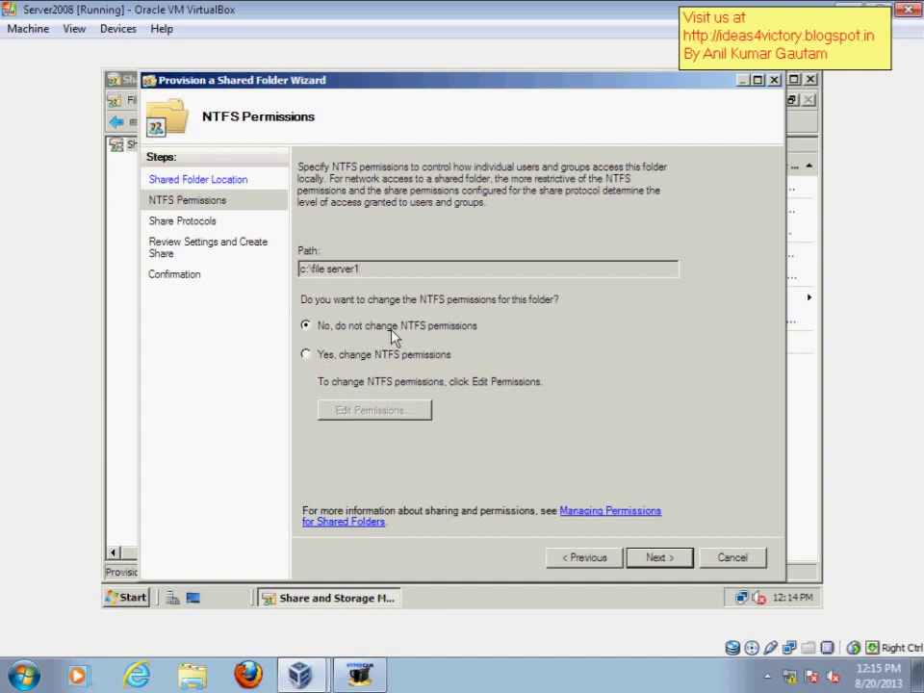
left_click(345, 355)
left_click(395, 414)
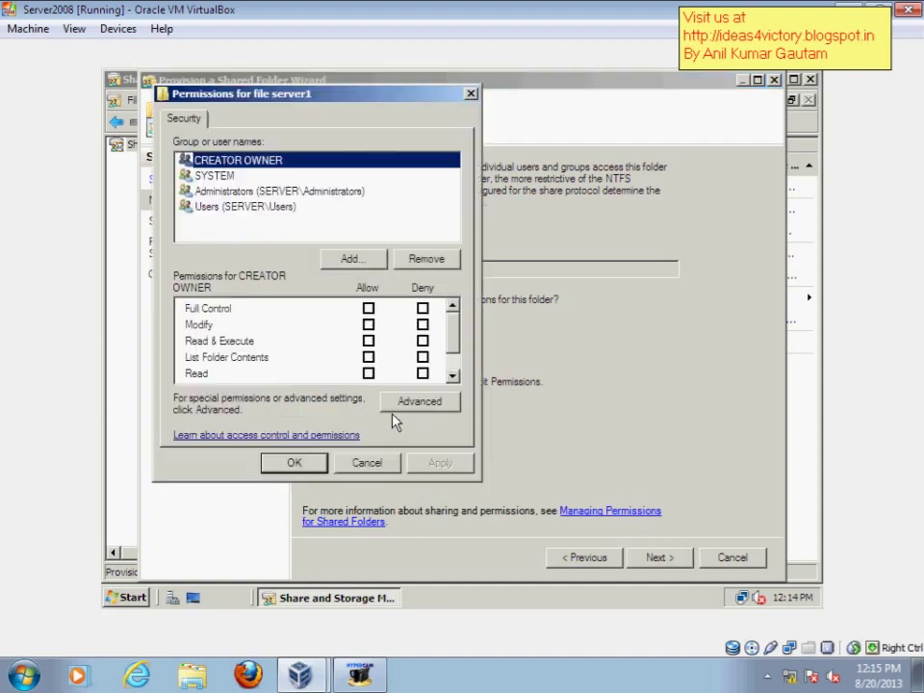
left_click(209, 210)
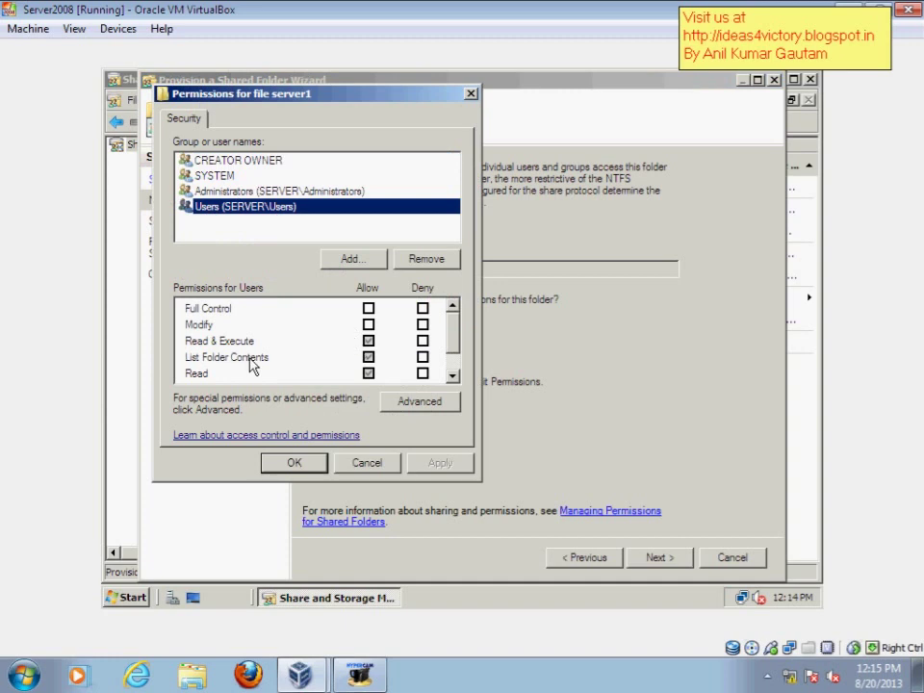
left_click(207, 345)
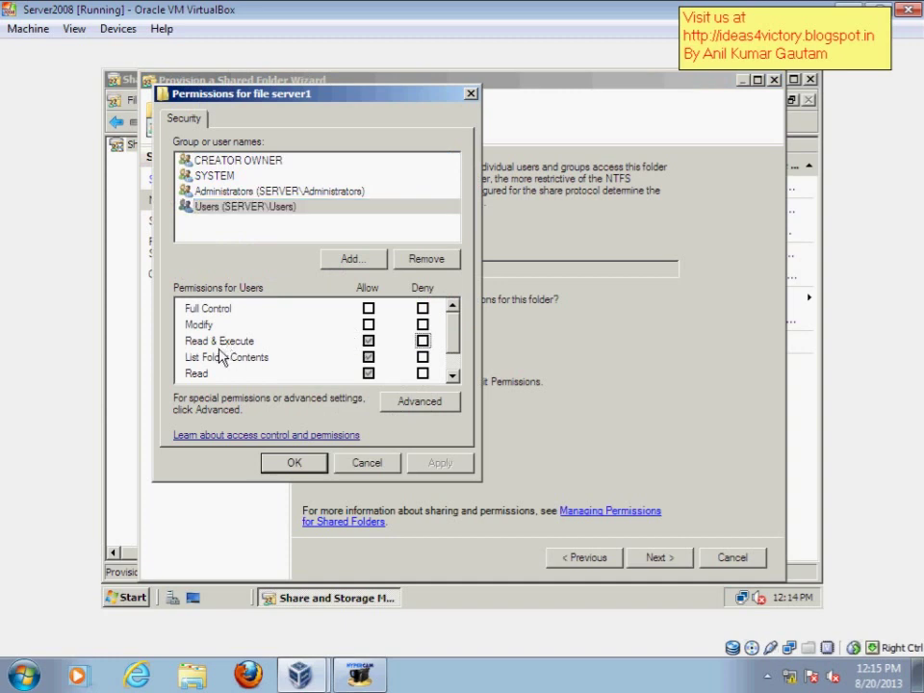
left_click(204, 376)
Step: Find Everyone among the server's users and groups and add it to the folder's NTFS permissions list
left_click(350, 262)
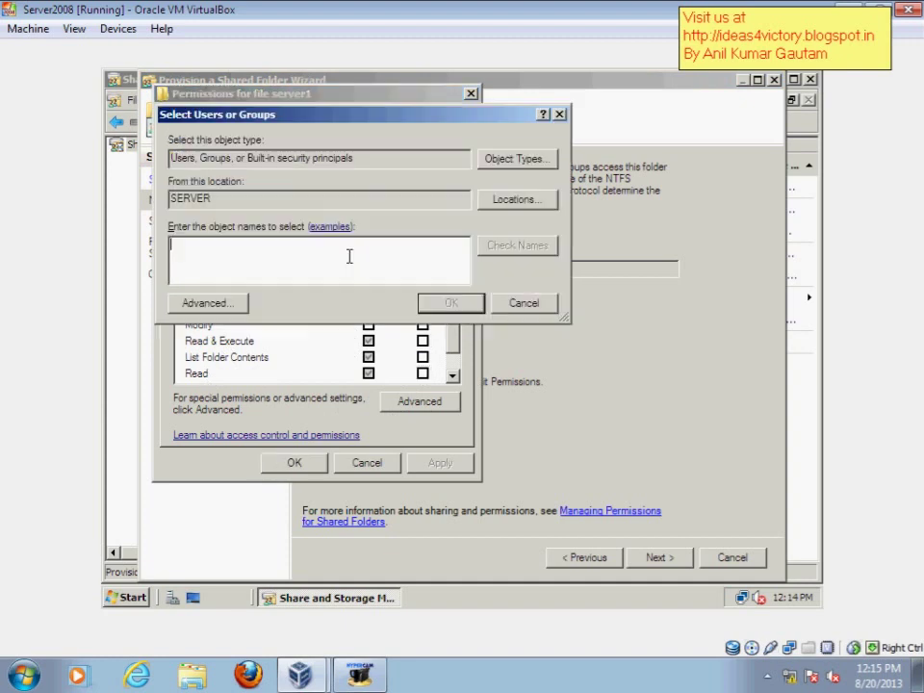
left_click(197, 302)
left_click(567, 250)
scroll(268, 458, "down", 3)
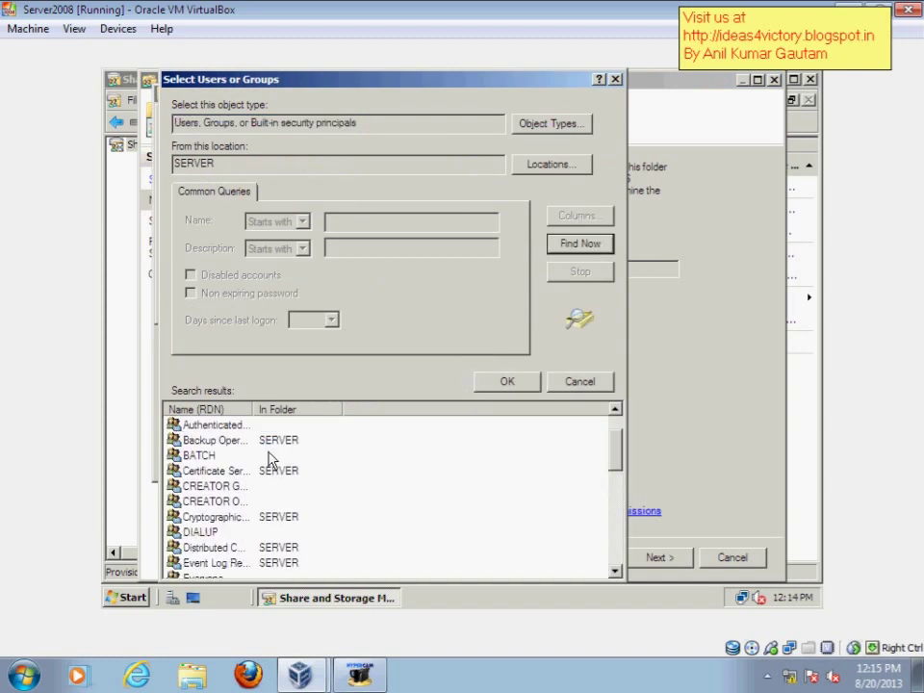
left_click(231, 486)
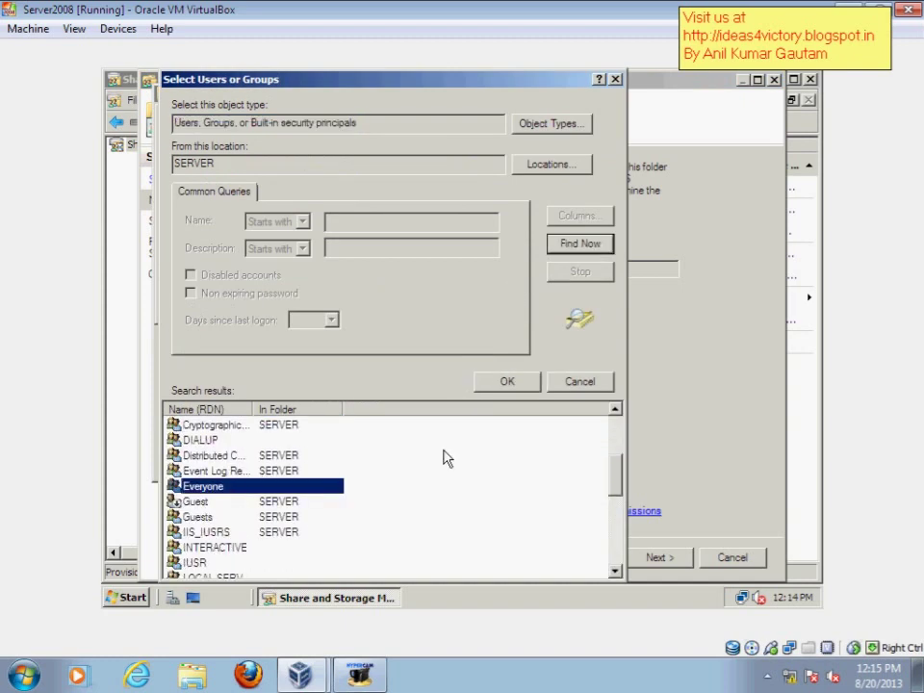
left_click(507, 381)
left_click(467, 306)
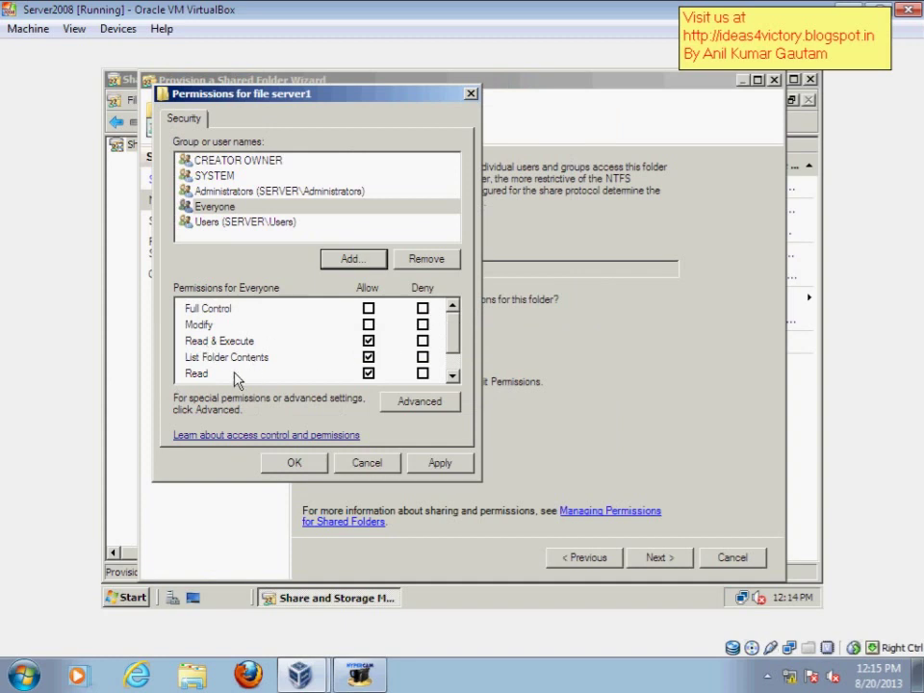
Step: Allow Everyone the Modify permission on file server1, apply it, and continue to the share protocols
left_click(367, 325)
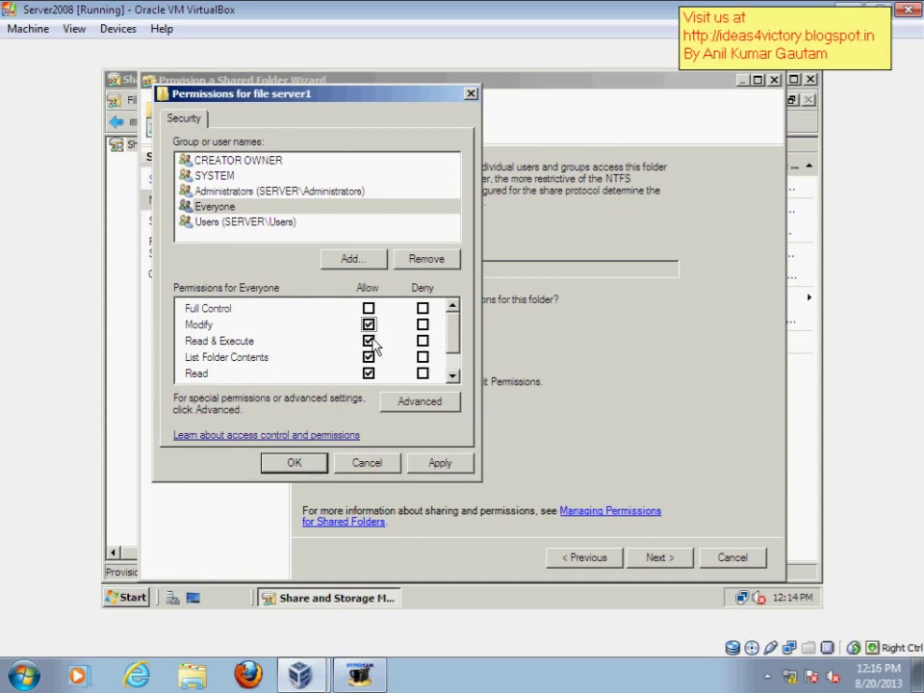
left_click(438, 464)
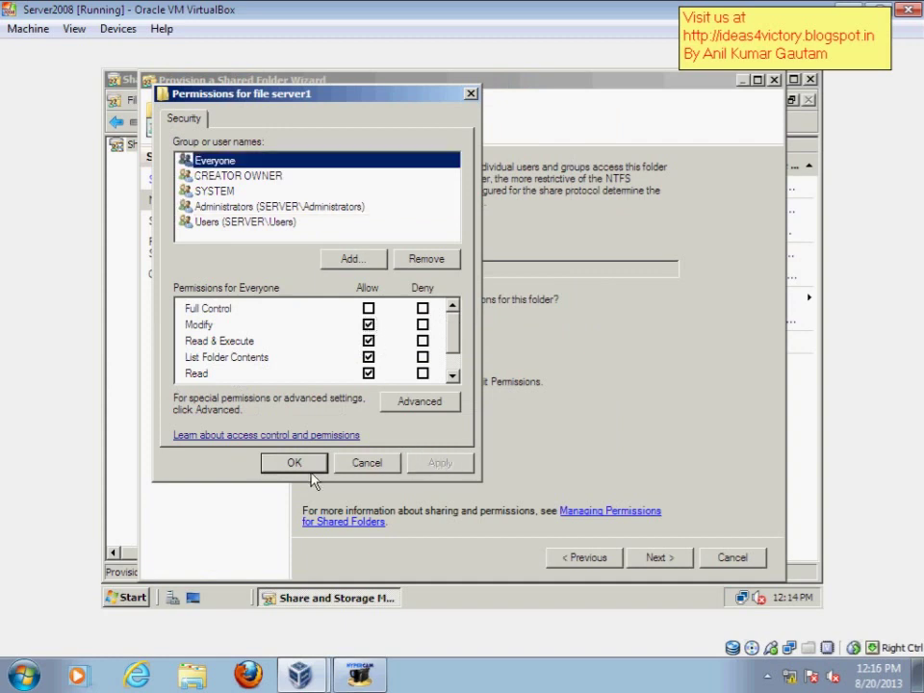
left_click(302, 468)
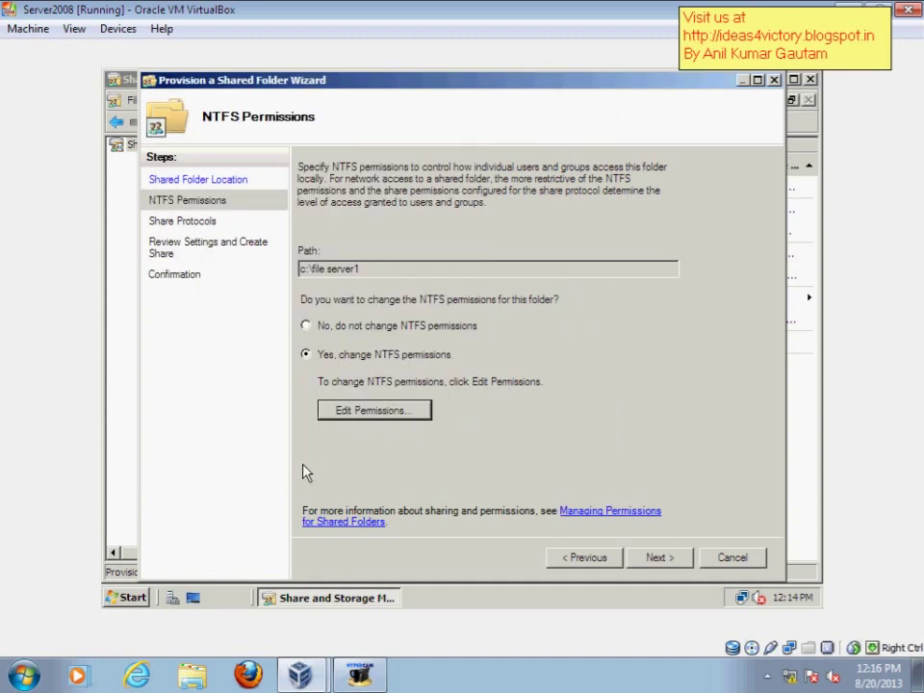
left_click(657, 558)
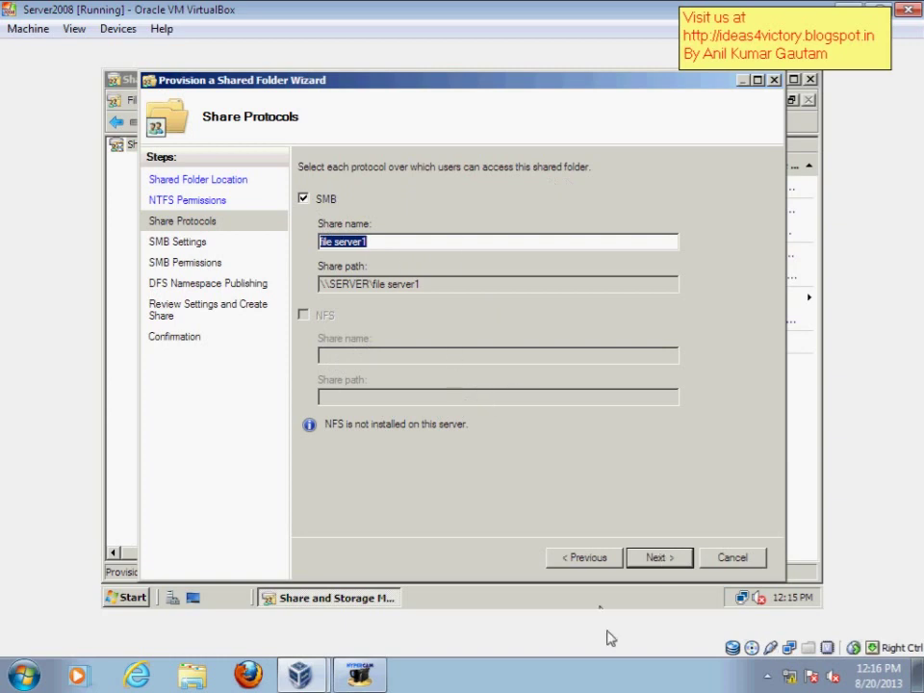
Step: Accept the SMB protocol and make all files and programs that users open from the share automatically available offline
left_click(654, 559)
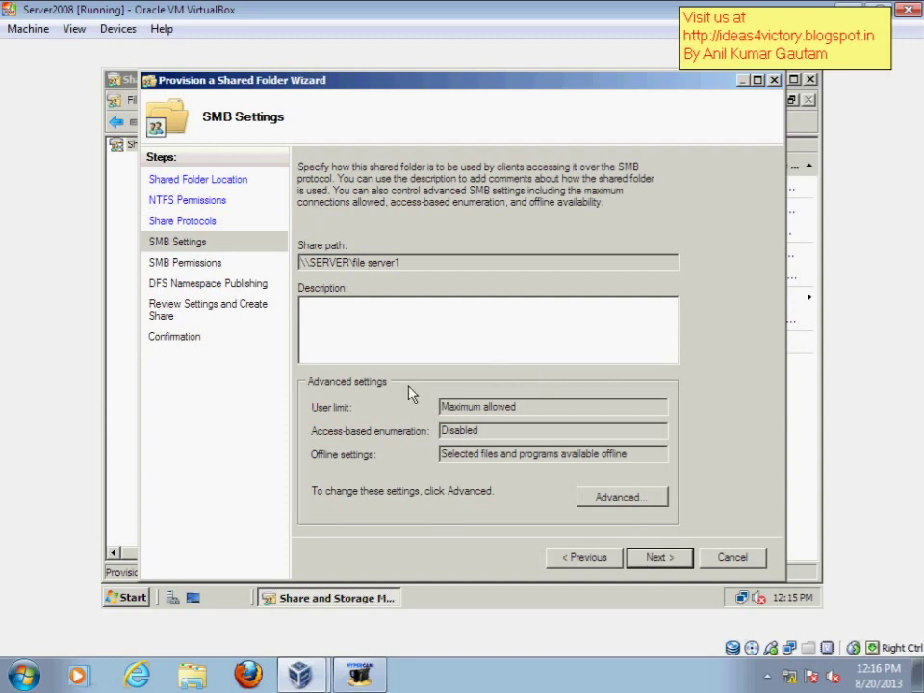
left_click(604, 507)
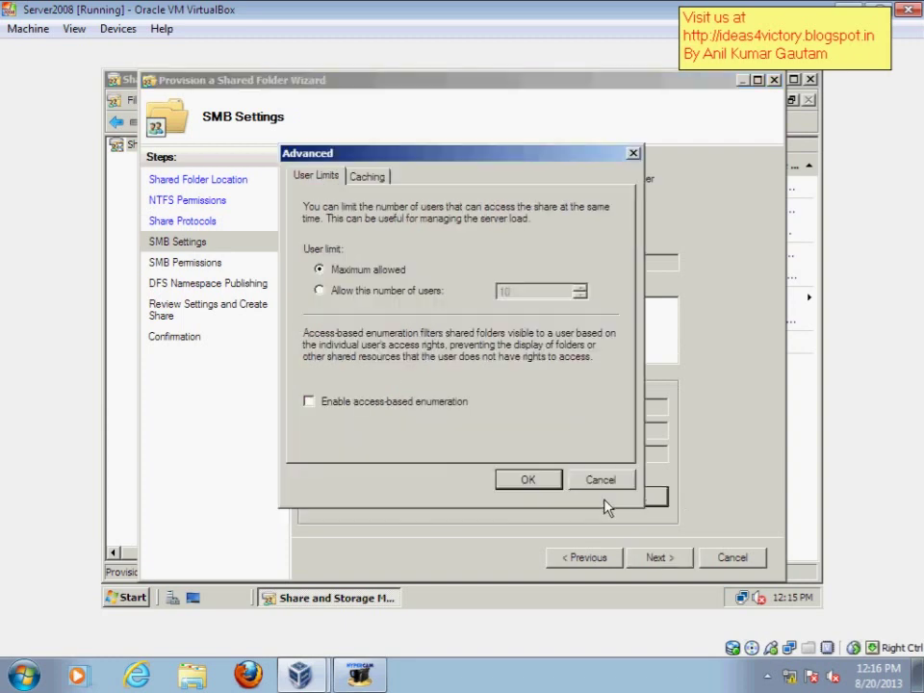
left_click(371, 179)
left_click(322, 300)
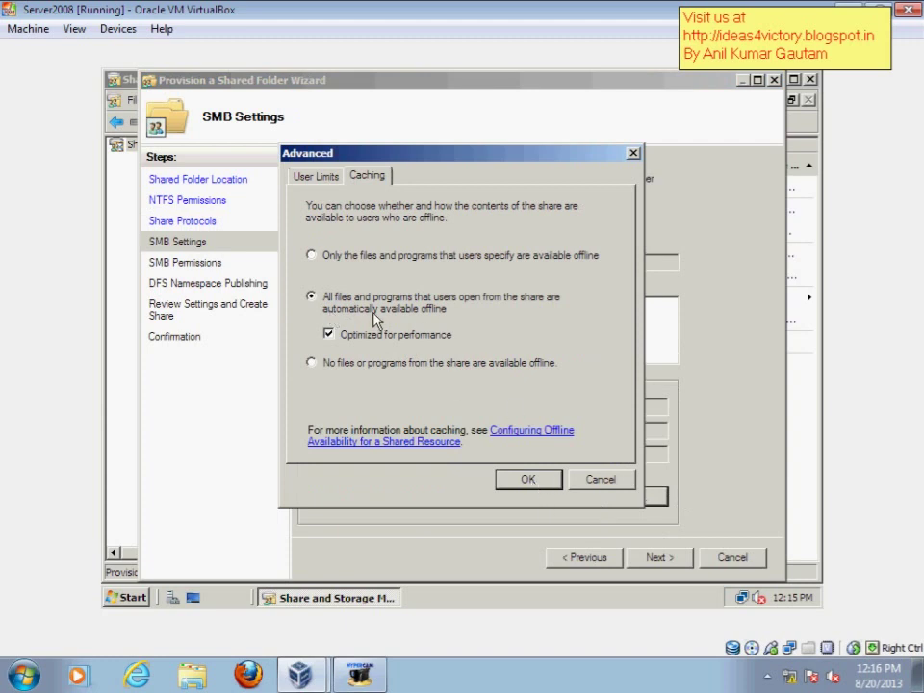
left_click(547, 480)
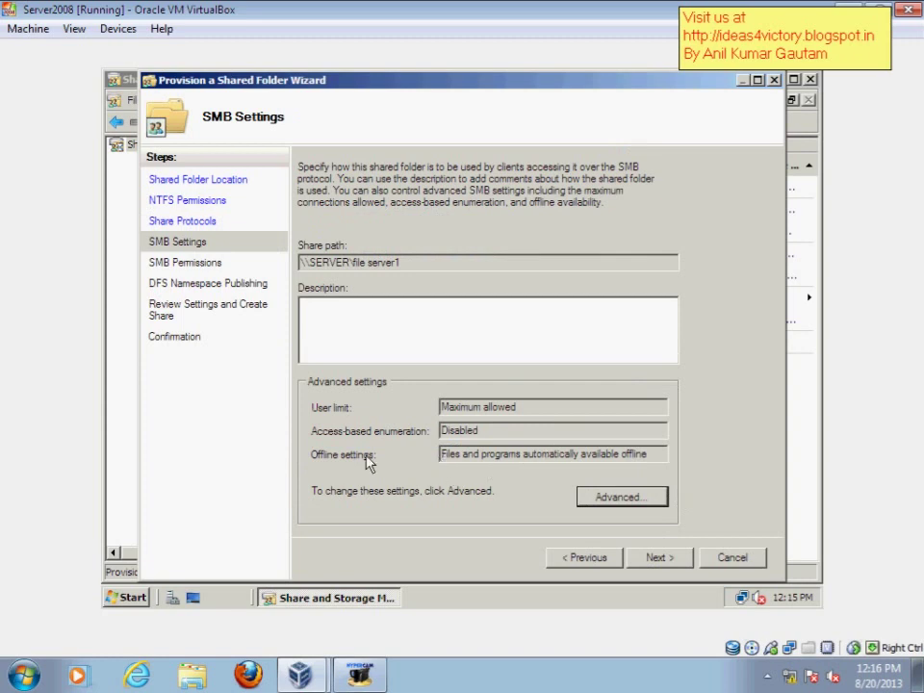
left_click(471, 452)
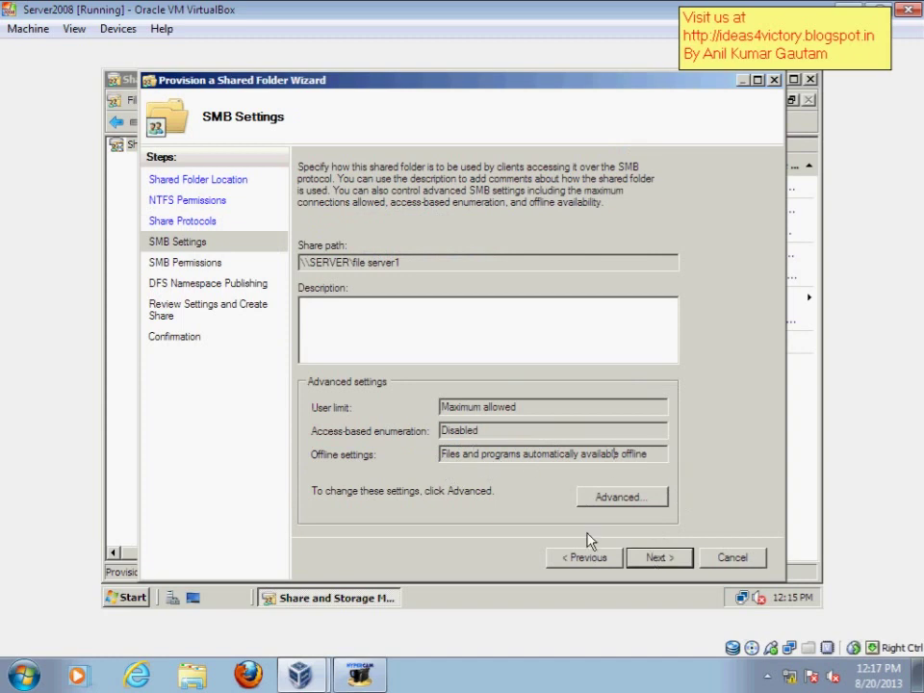
left_click_drag(532, 402, 402, 402)
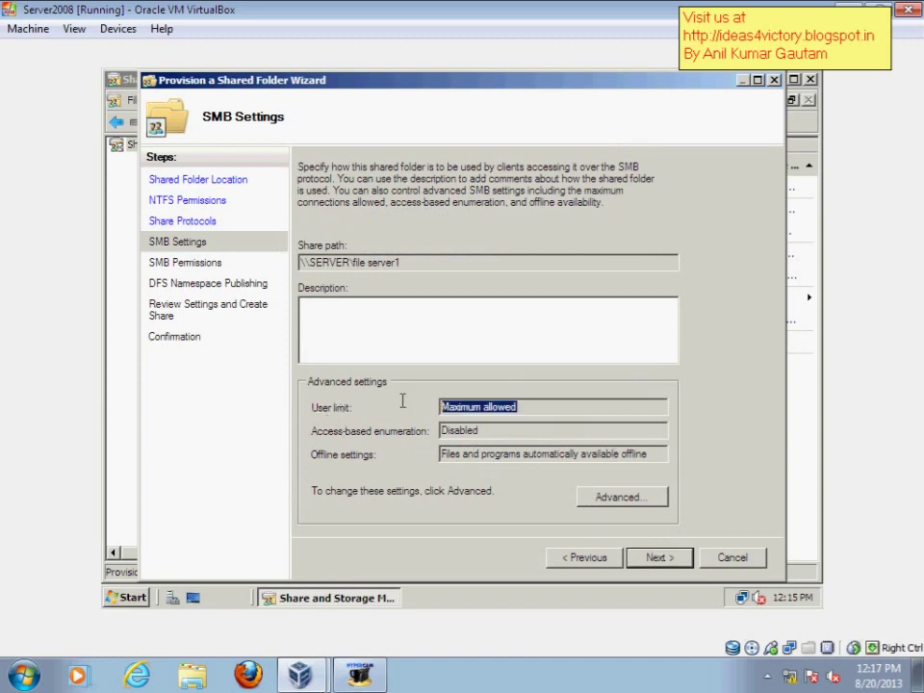
left_click(540, 401)
left_click_drag(539, 401, 429, 402)
left_click(481, 404)
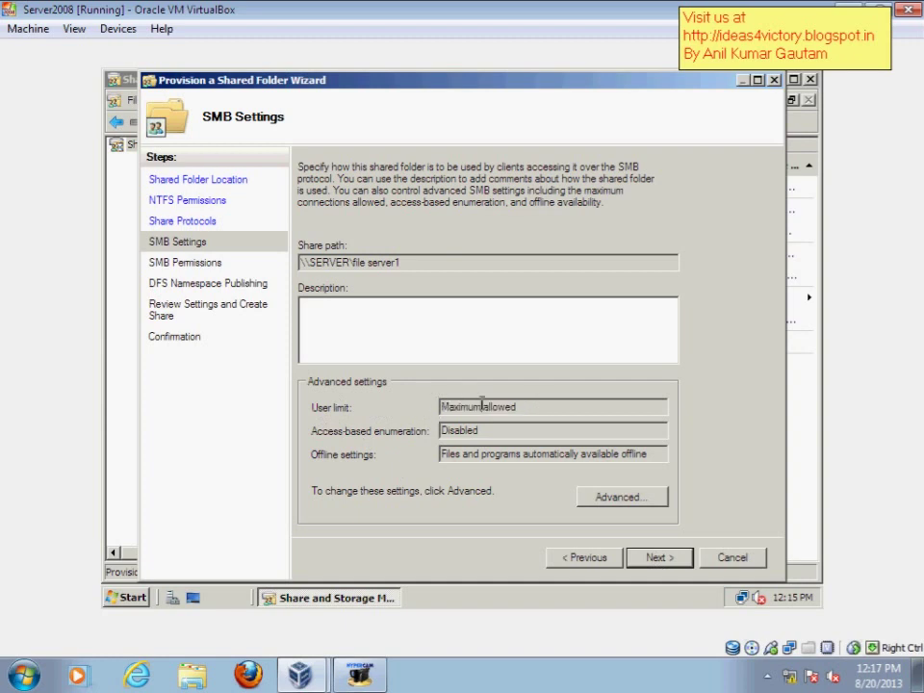
Step: Try the option that allows a set number of users on the share, then restore Maximum allowed
left_click(612, 498)
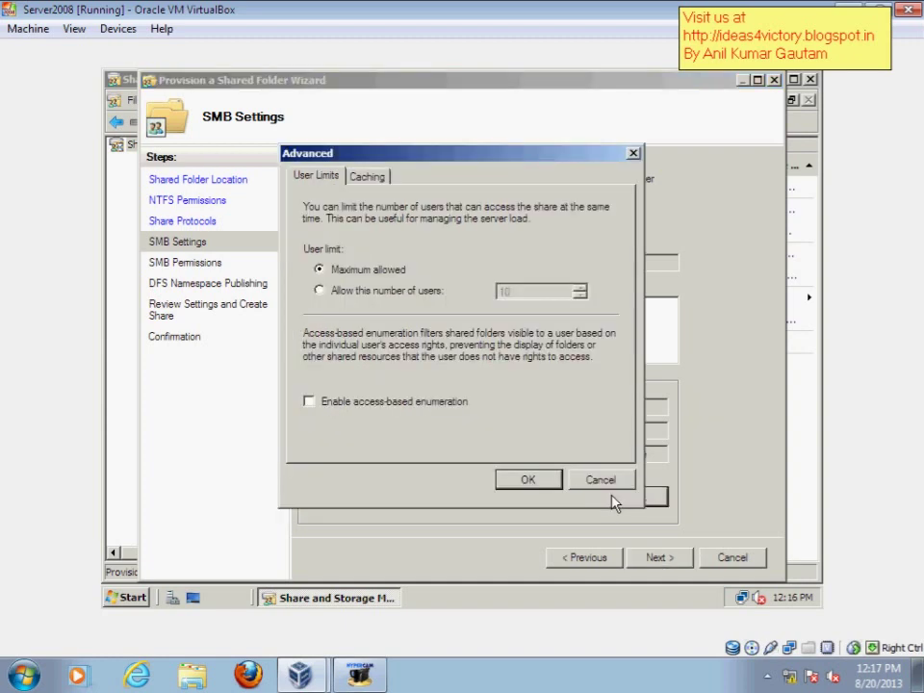
left_click(402, 290)
left_click(348, 270)
left_click(527, 480)
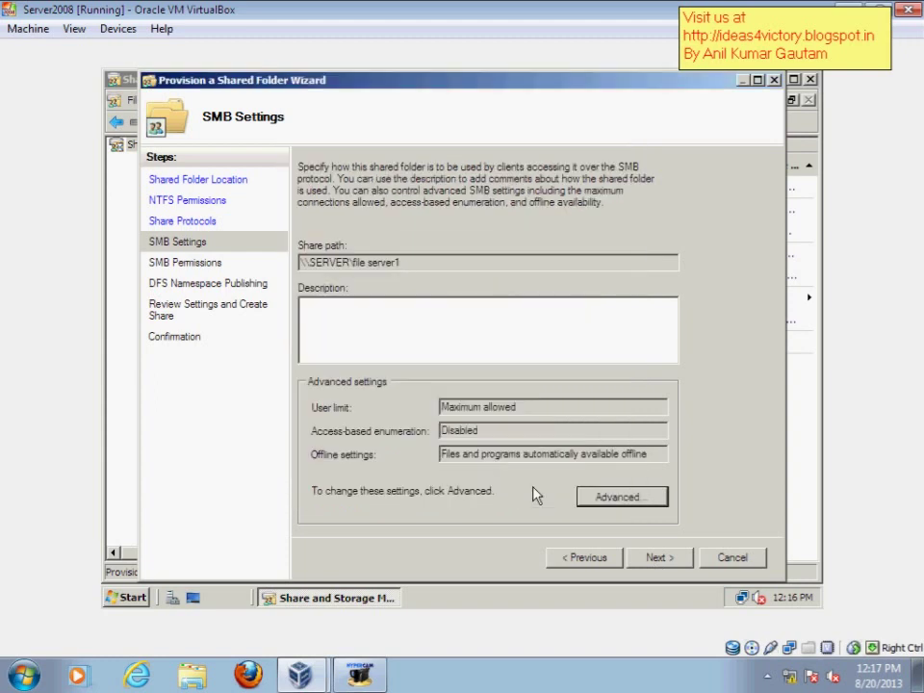
Step: Set custom SMB share permissions for file server1 that allow Everyone Change access along with Read
left_click(659, 558)
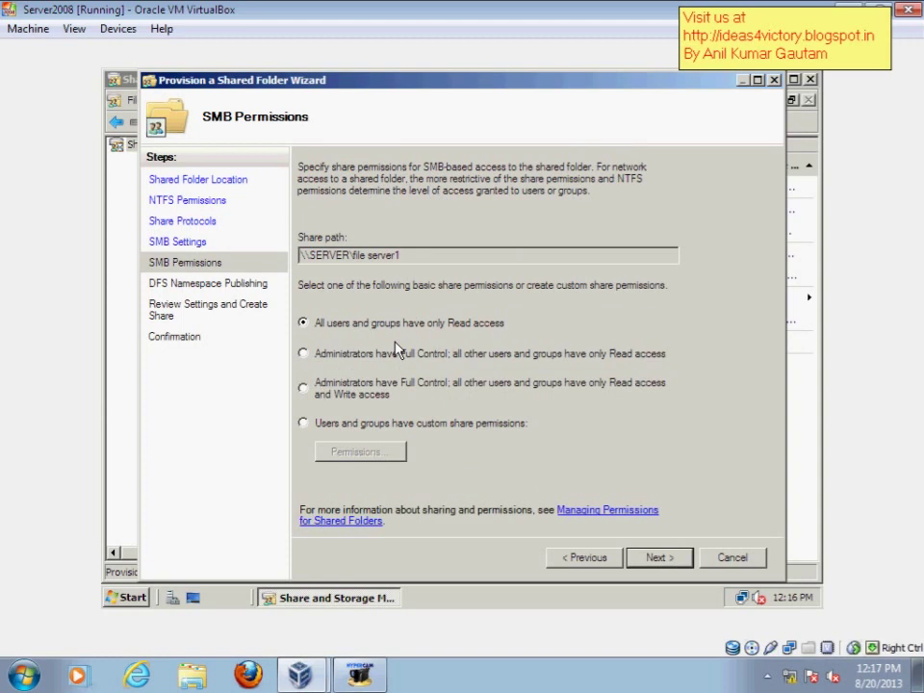
left_click(354, 429)
left_click(369, 452)
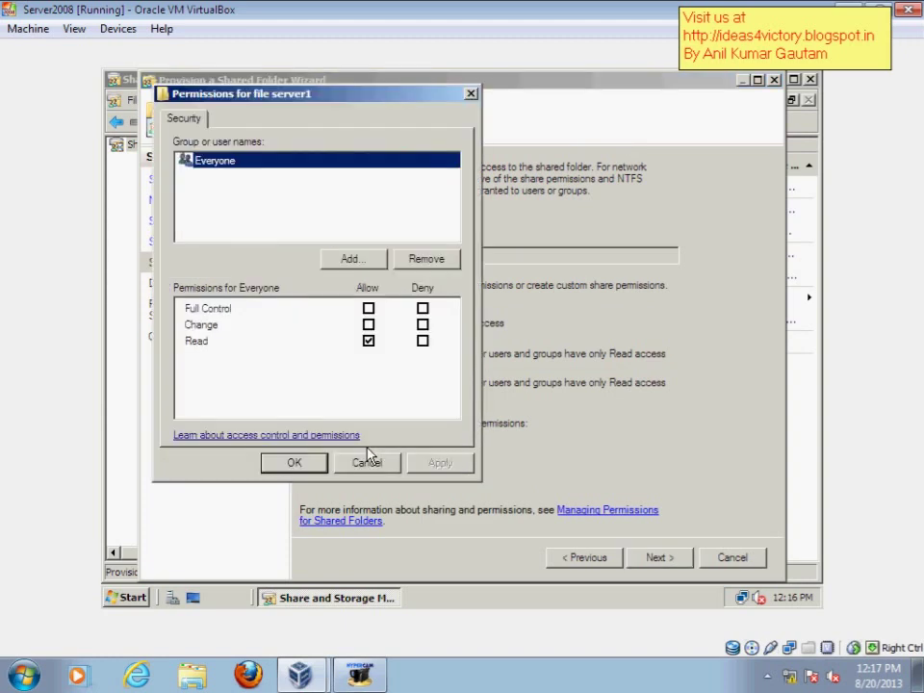
left_click(369, 325)
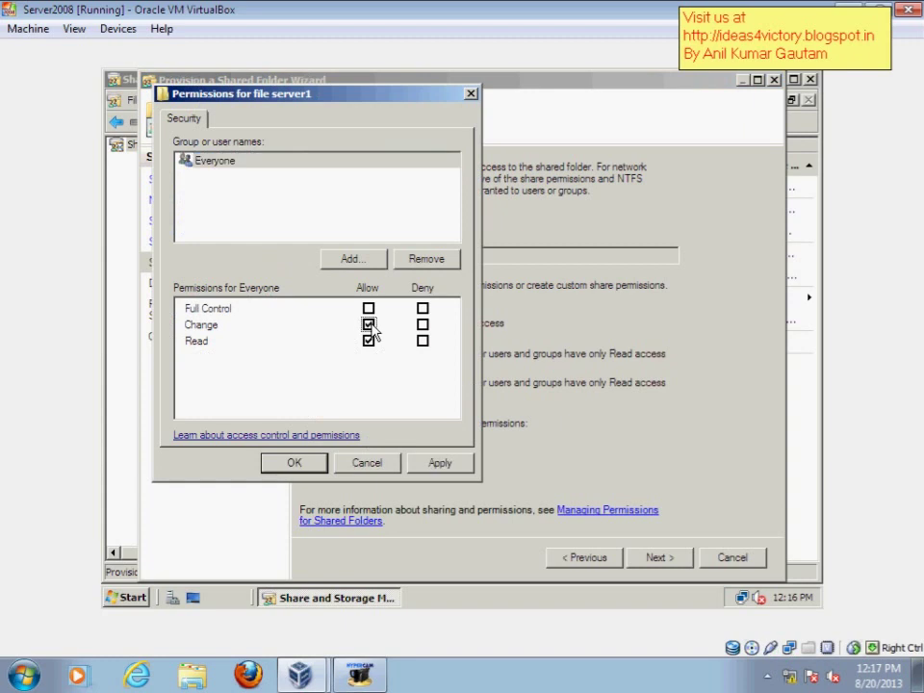
left_click(426, 464)
left_click(298, 465)
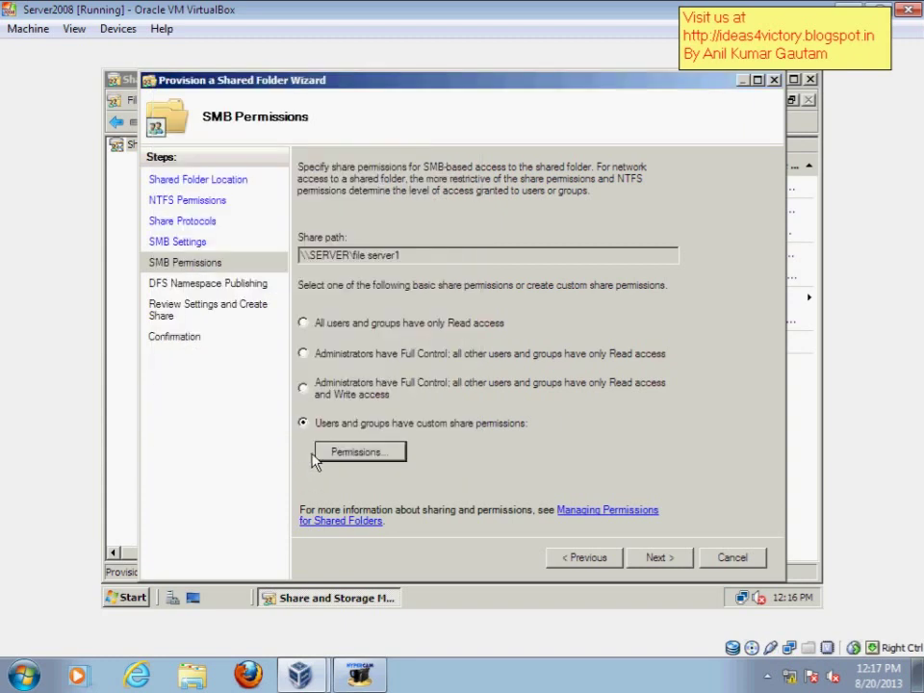
Step: Create the share without publishing it to a DFS namespace, then close the wizard and Share and Storage Management
left_click(658, 560)
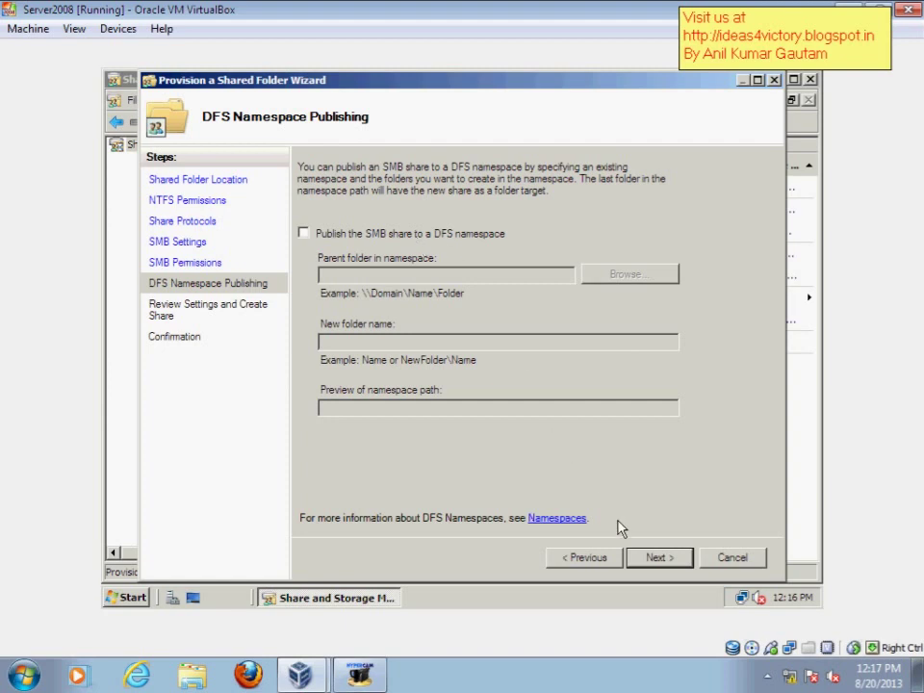
left_click(655, 558)
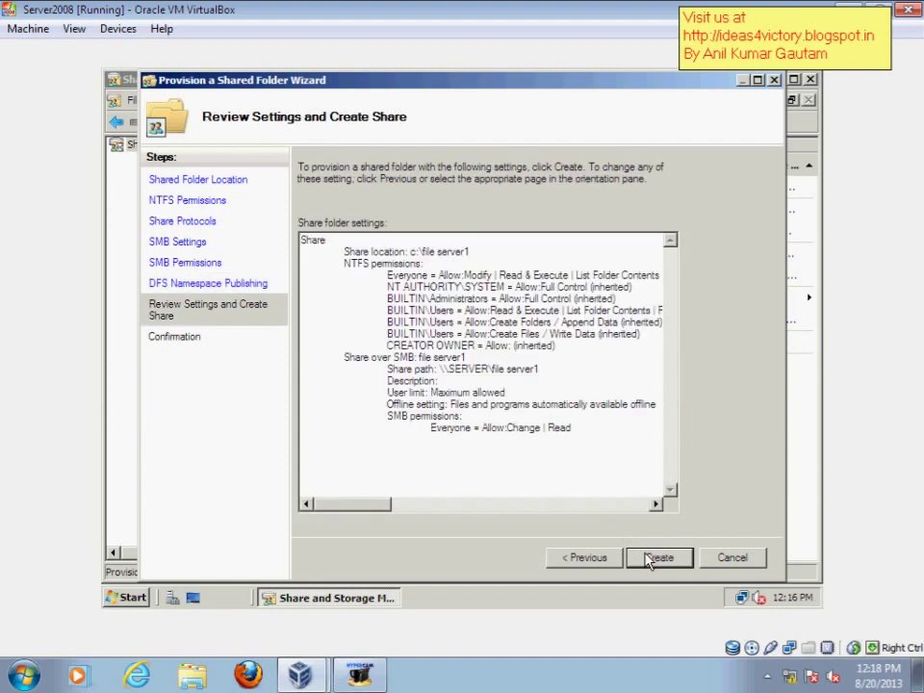
left_click(660, 559)
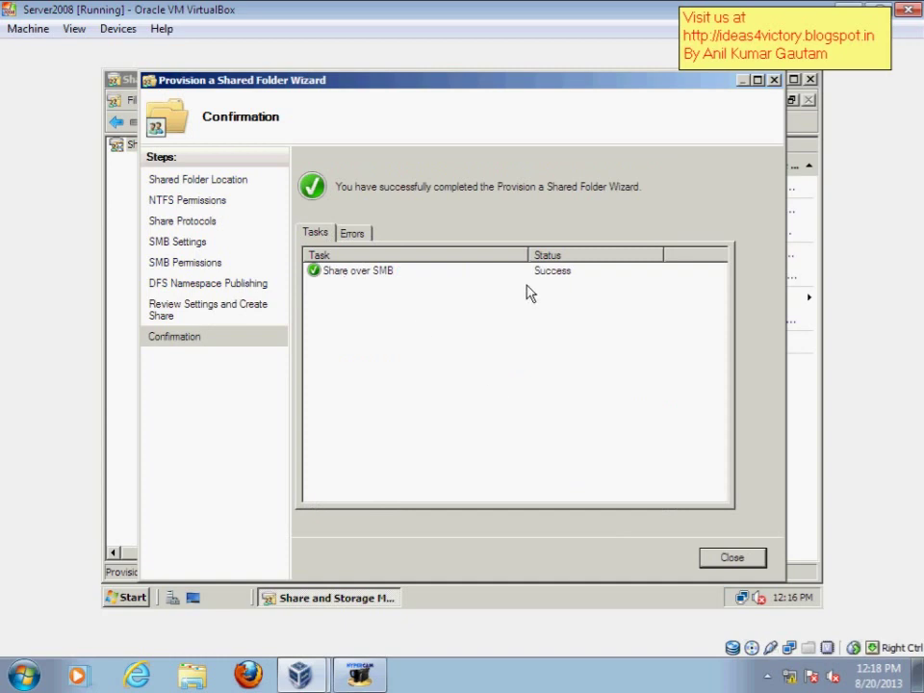
left_click(727, 557)
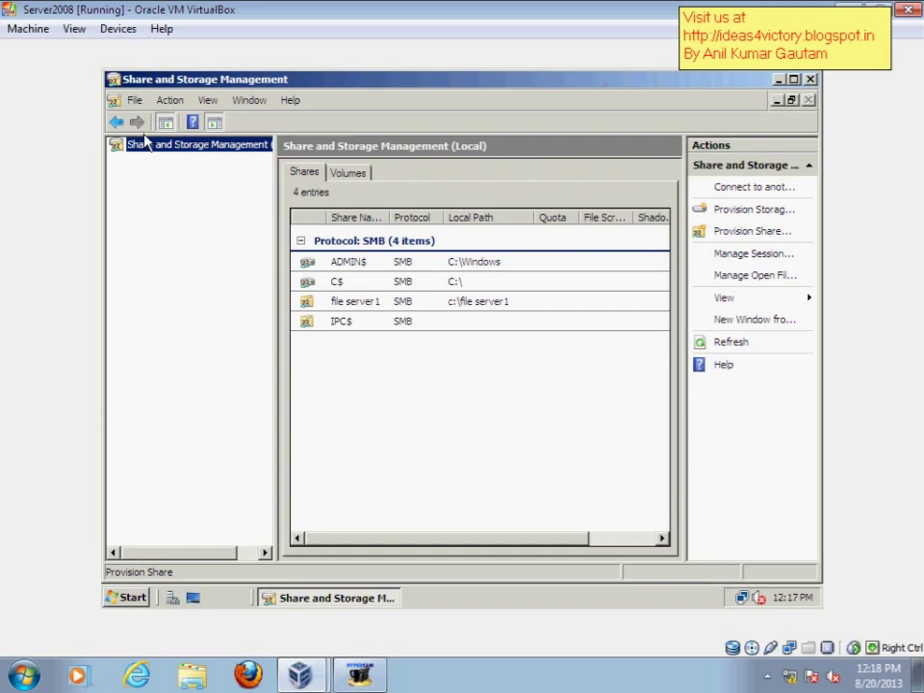
left_click(808, 80)
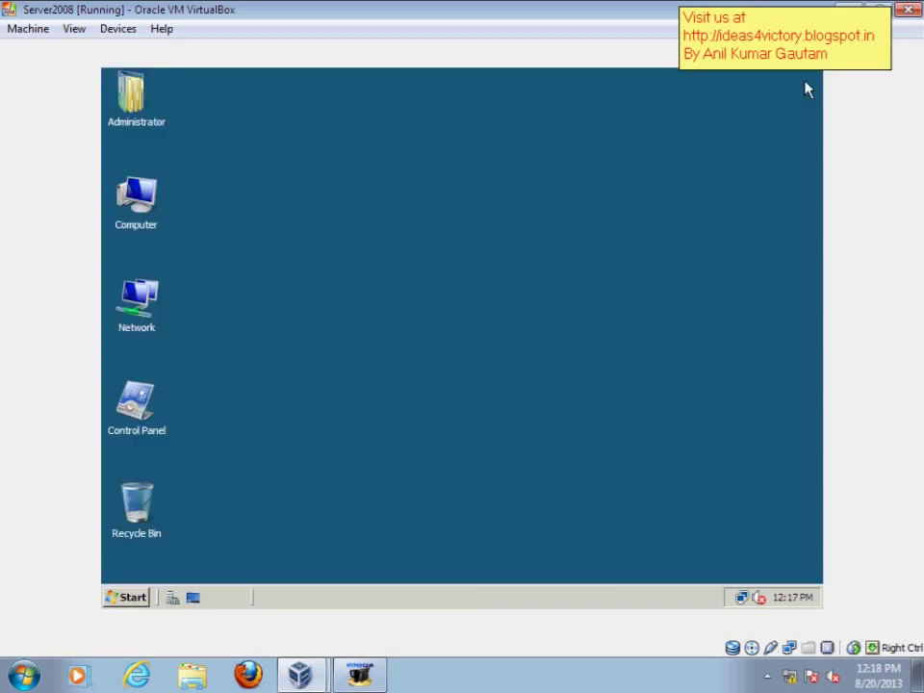
right_click(296, 225)
left_click(339, 263)
right_click(313, 190)
left_click(345, 232)
Step: Switch to the Windows 7 client virtual machine and log on by entering the account password
left_click(300, 674)
left_click(274, 636)
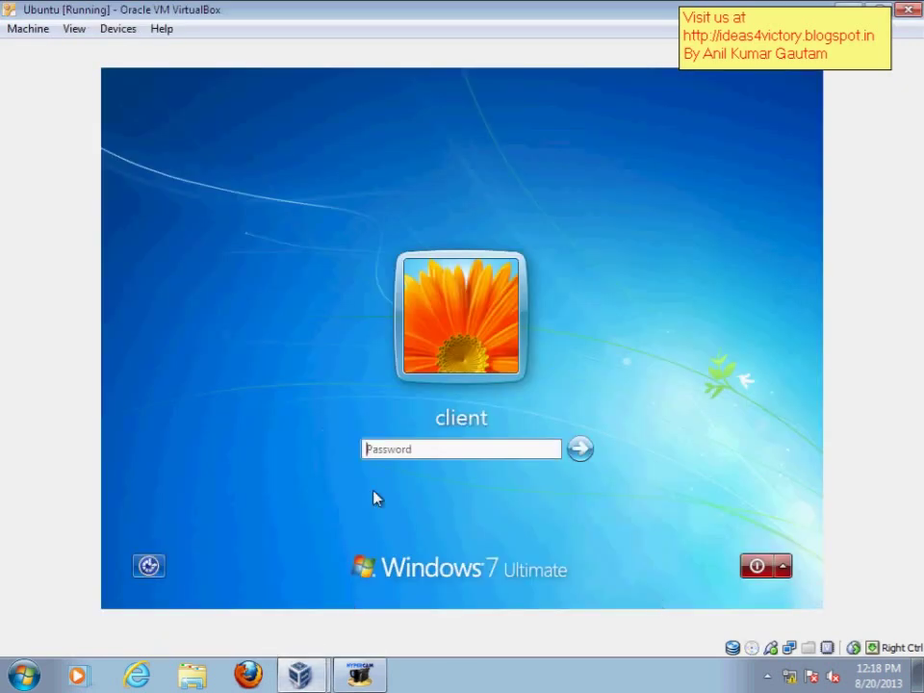
left_click(397, 449)
type("*******")
key("Return")
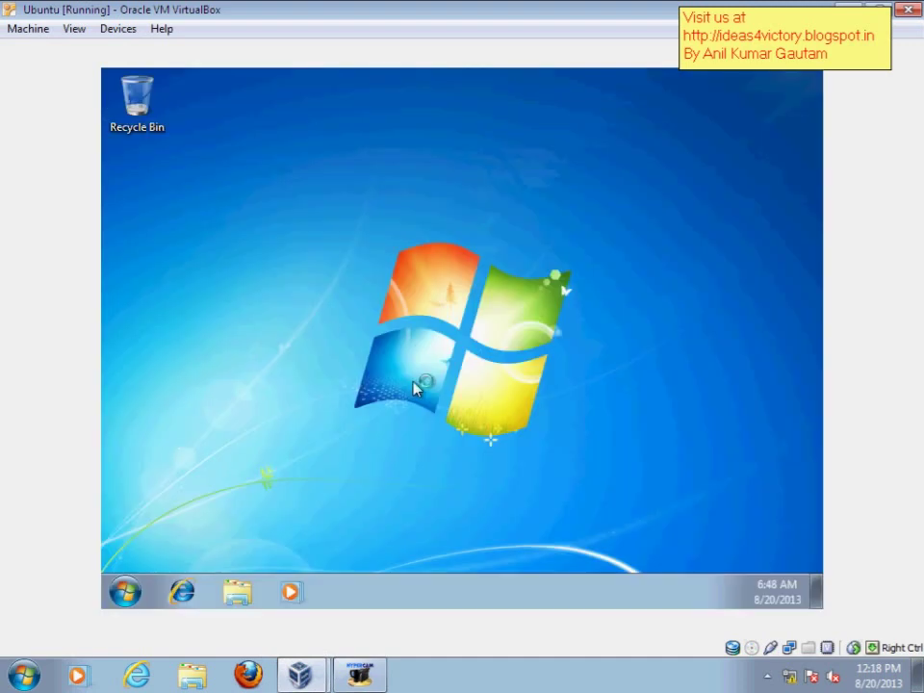
right_click(300, 247)
left_click(345, 297)
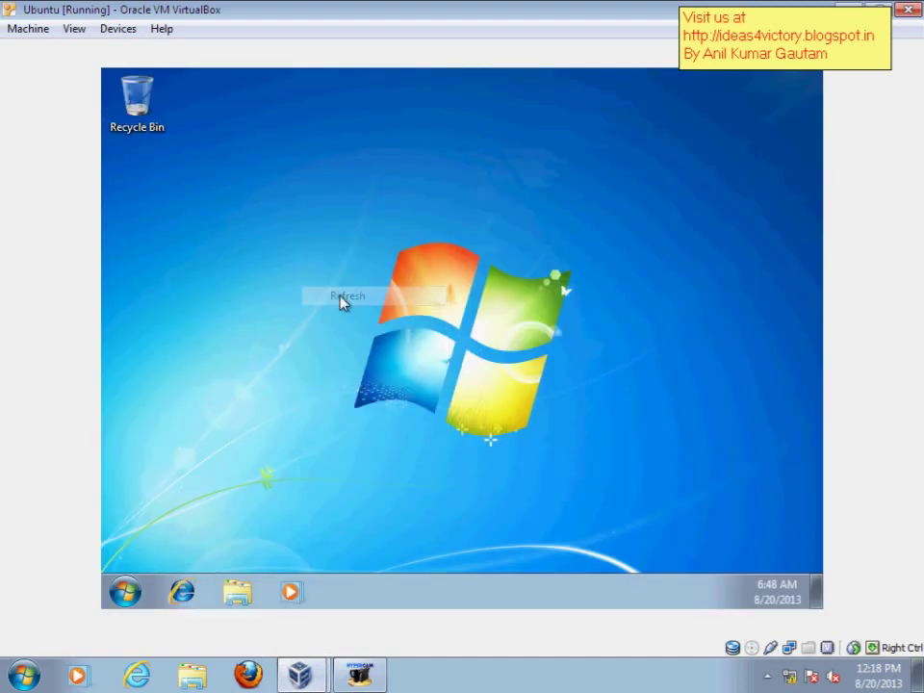
left_click(124, 591)
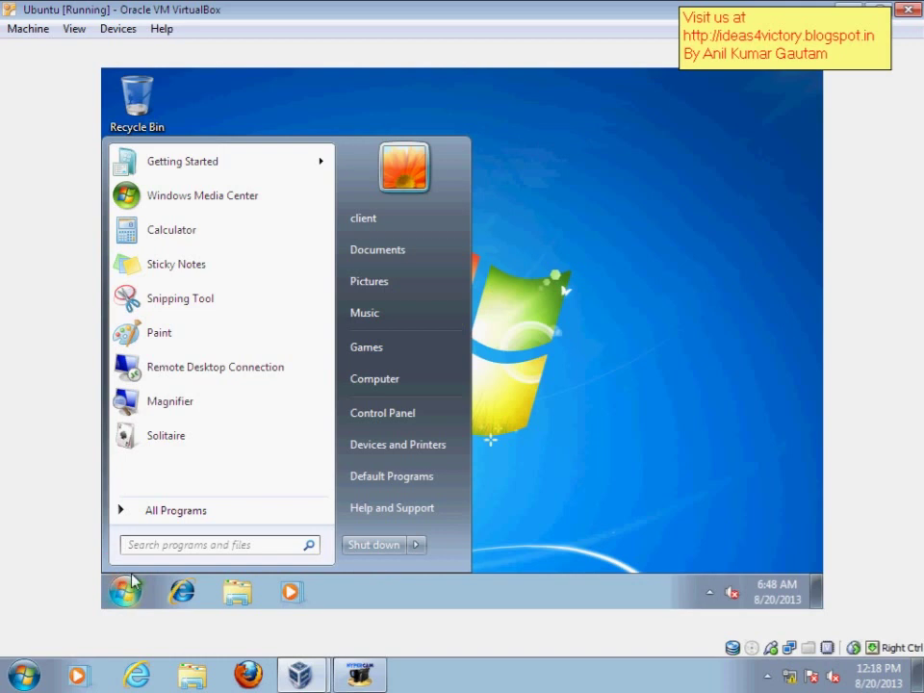
left_click(539, 252)
right_click(634, 277)
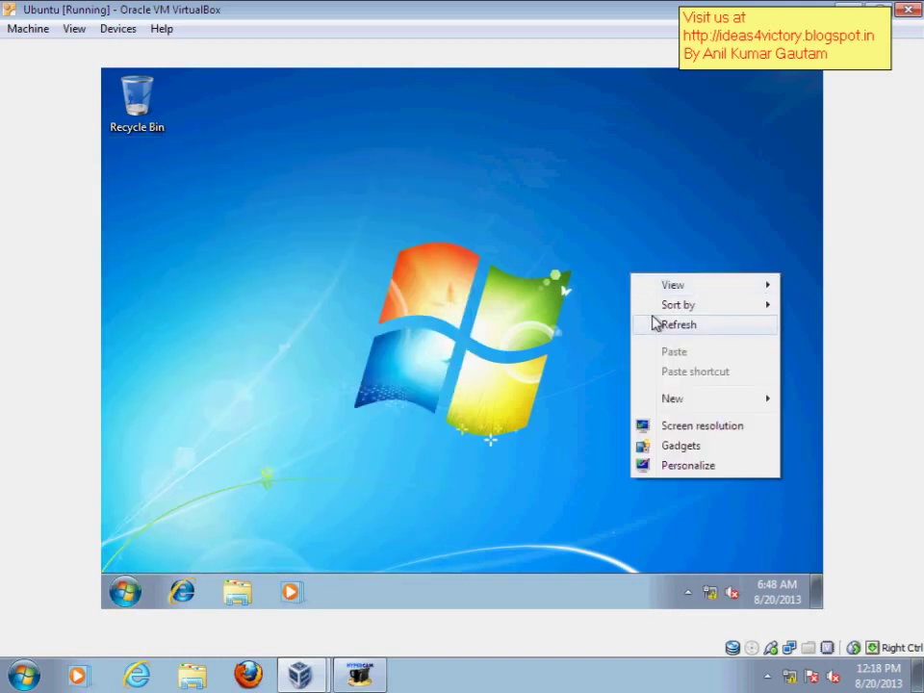
Step: Refresh the Windows 7 desktop and connect to the server through the Run dialog with \\192.168.0.1
left_click(662, 332)
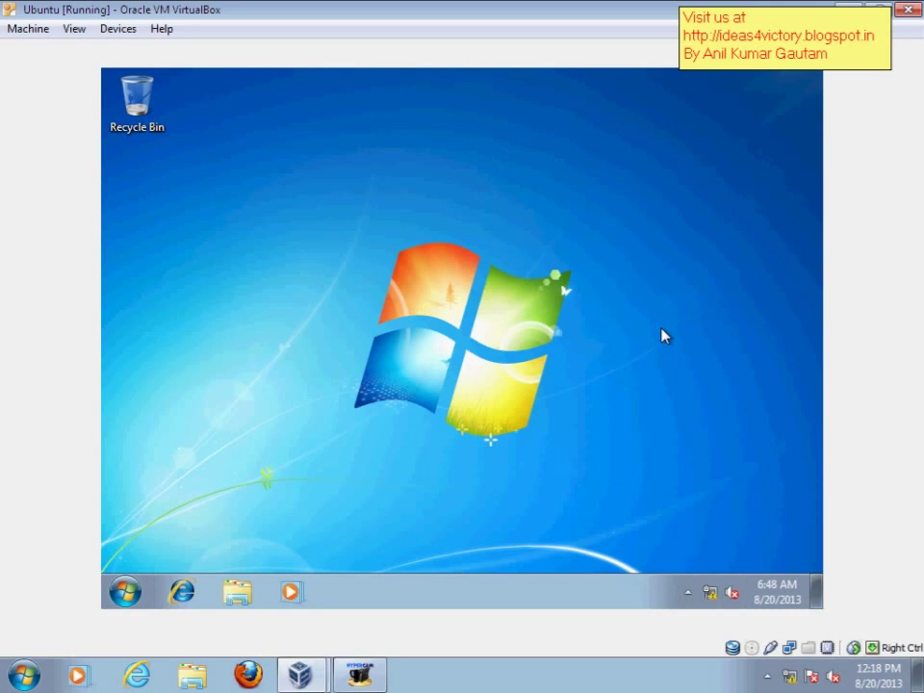
key("super+r")
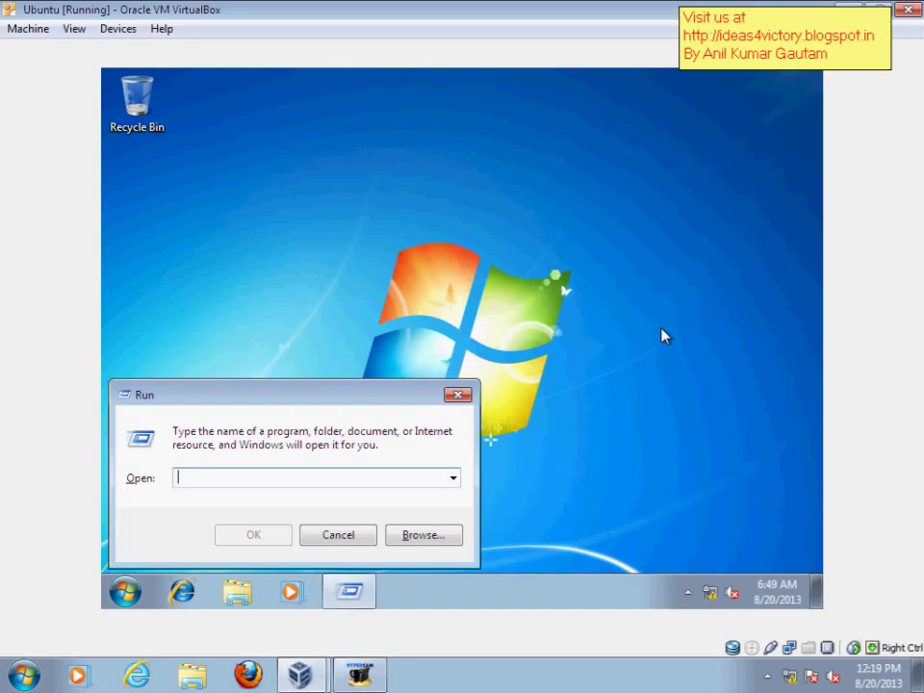
type("\\\\")
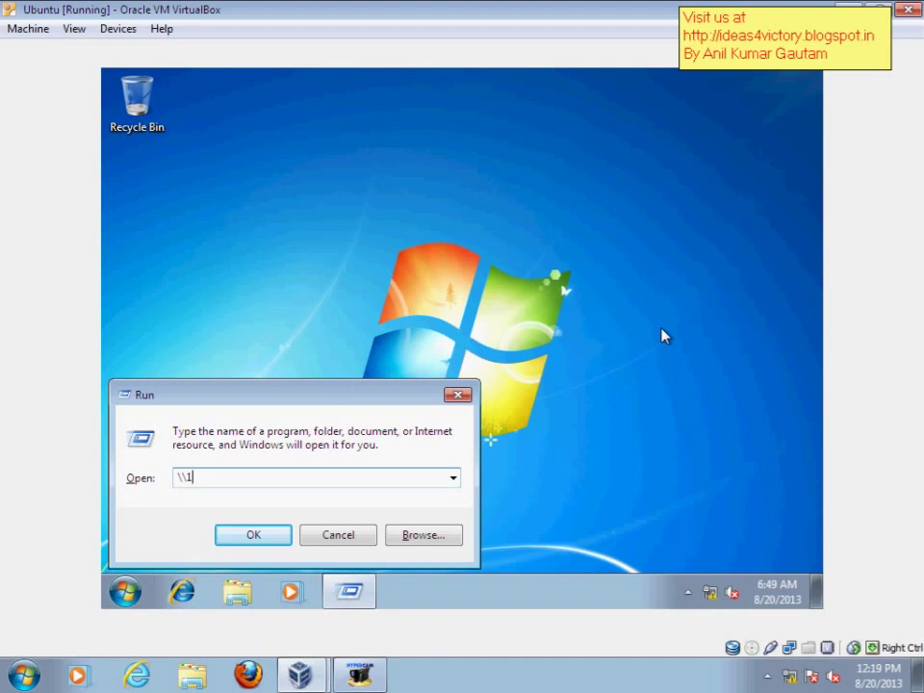
type("192.168.0.1")
key("Return")
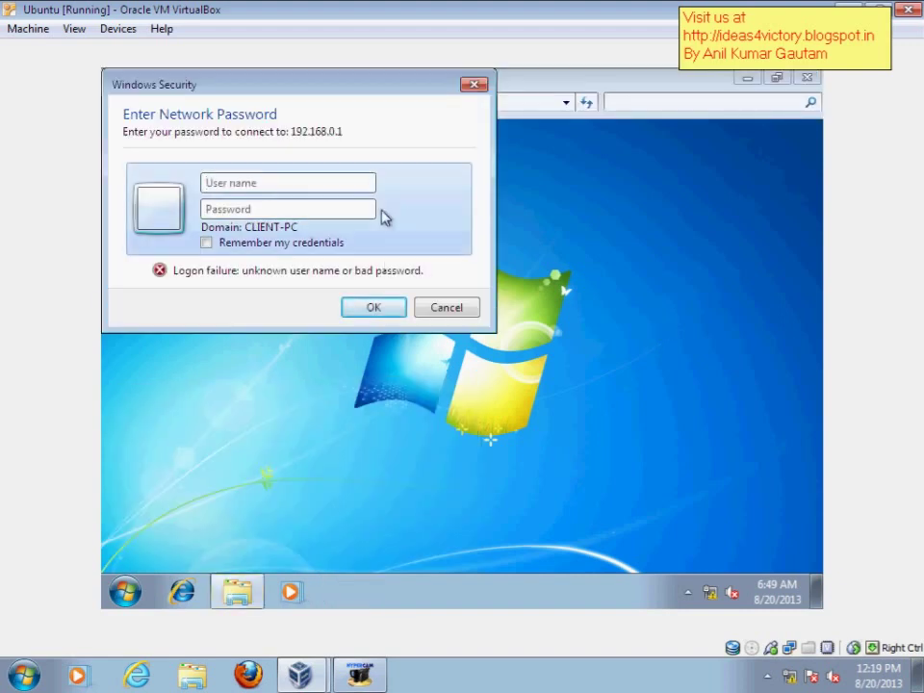
Step: Sign in to 192.168.0.1 with the user name administrator and the account password
left_click(329, 181)
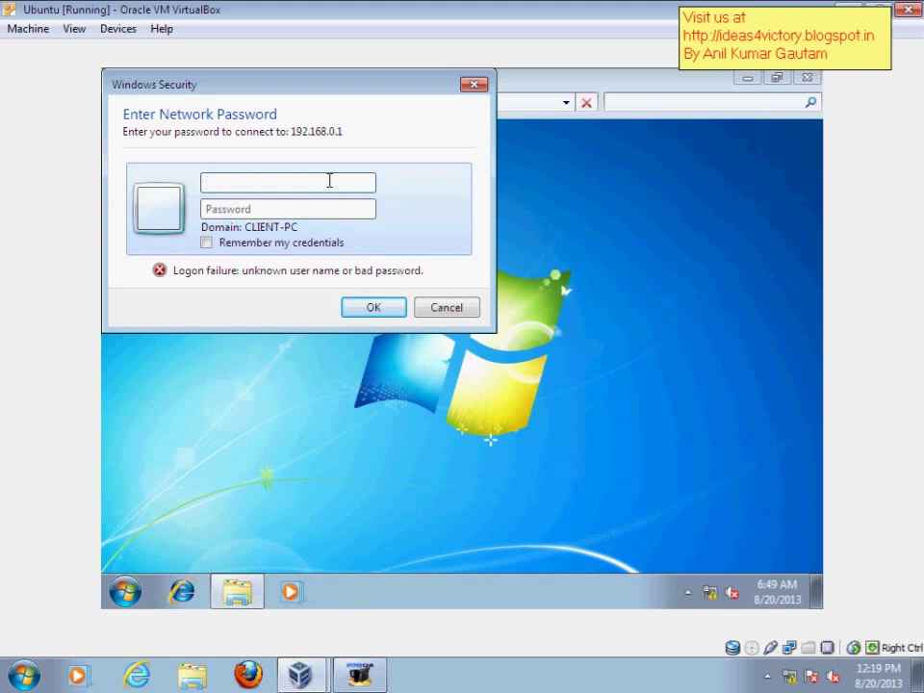
type("administrator")
key("Tab")
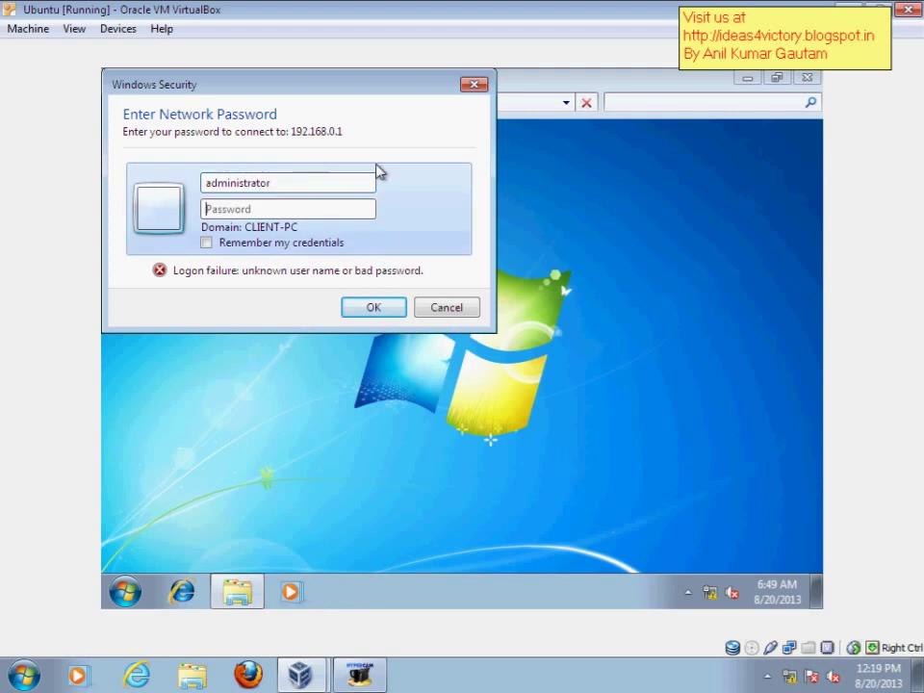
type("•••")
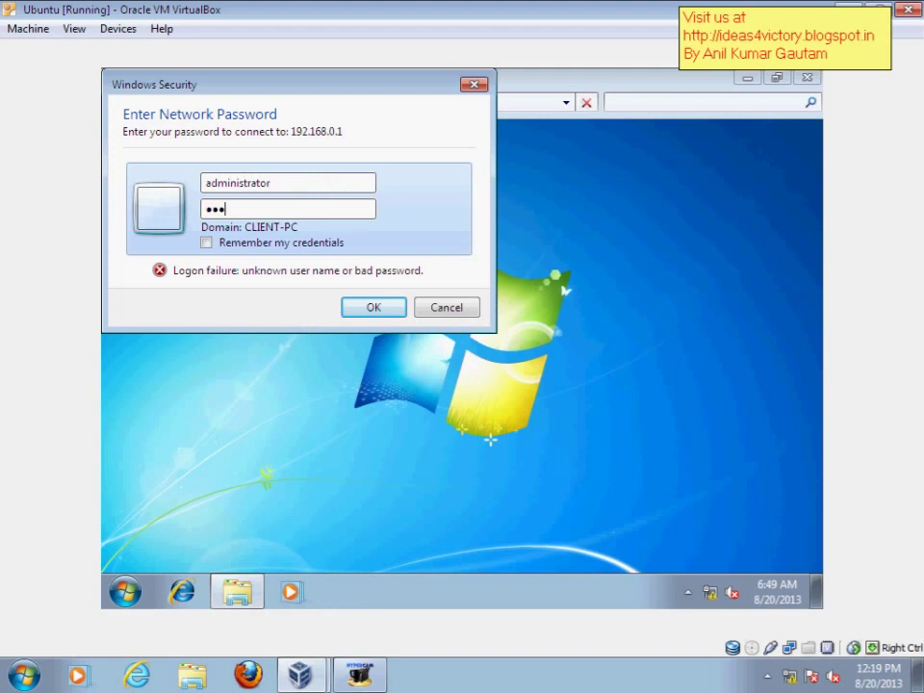
type("•••••")
key("Return")
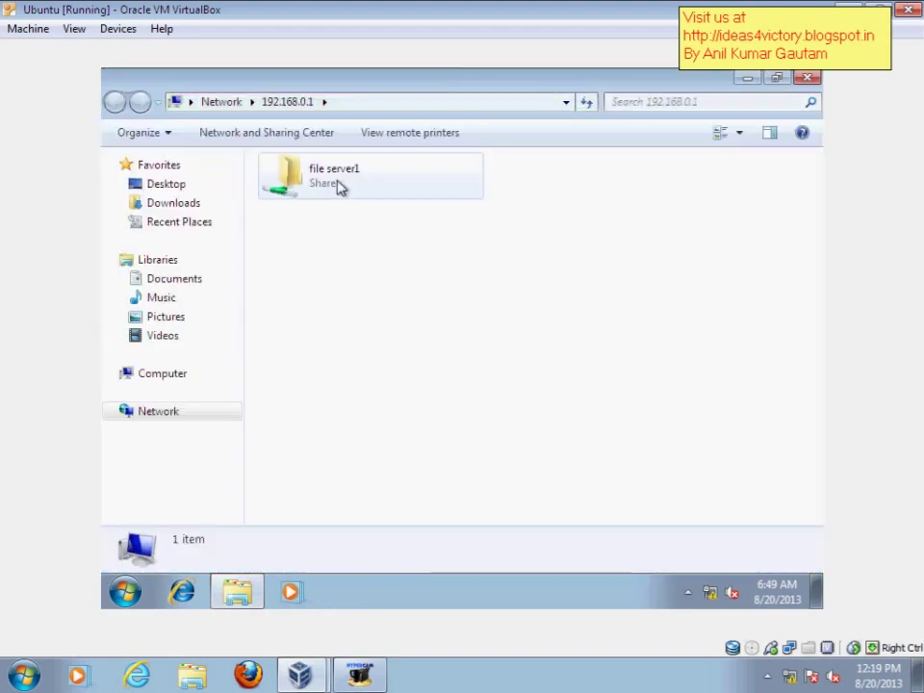
Step: Open the file server1 share and create a text document in it named with the author's first name
left_click(339, 185)
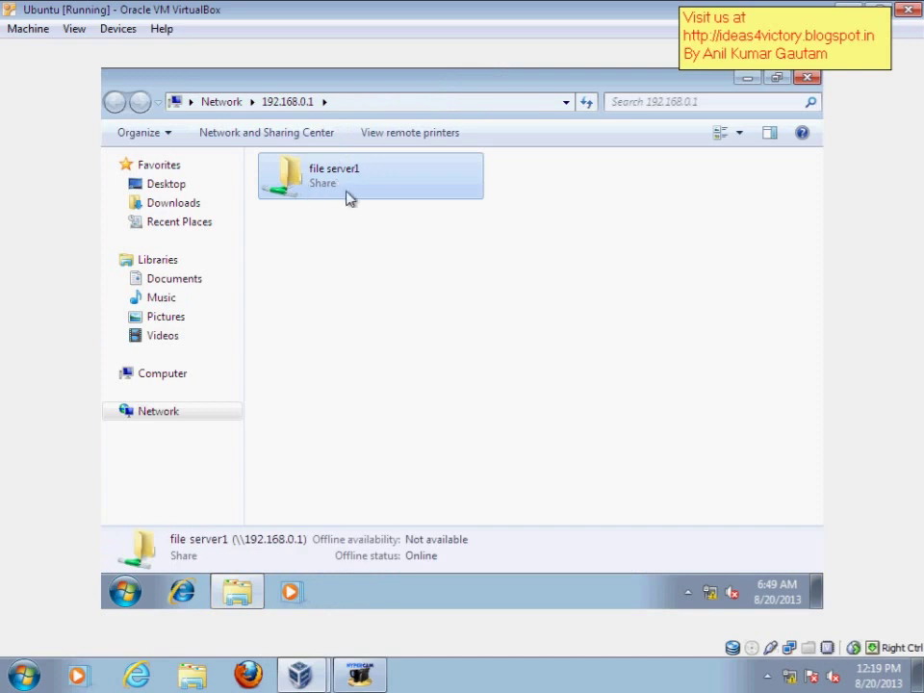
double_click(313, 192)
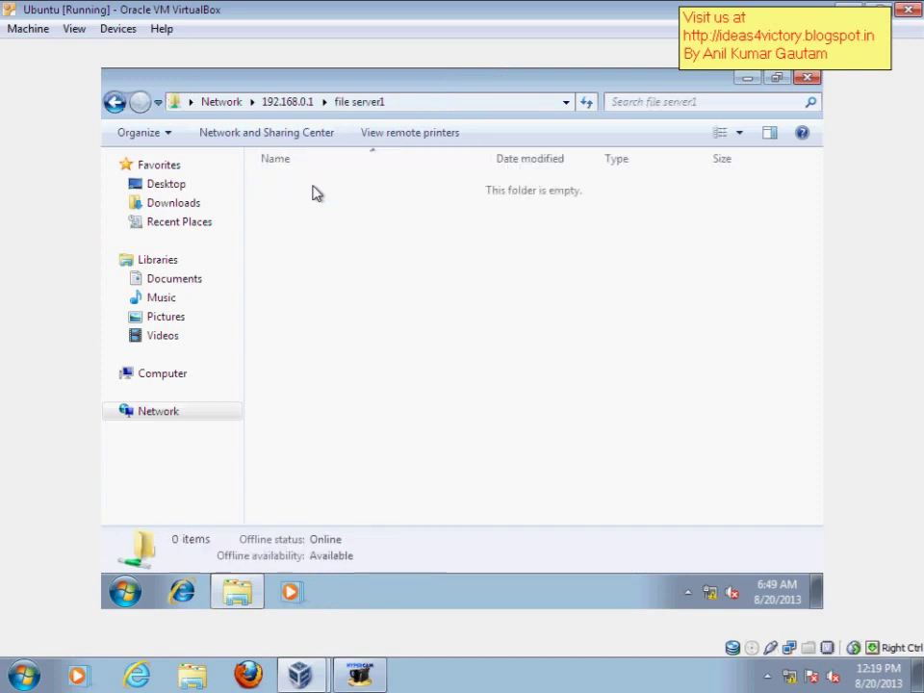
right_click(308, 202)
mouse_move(359, 372)
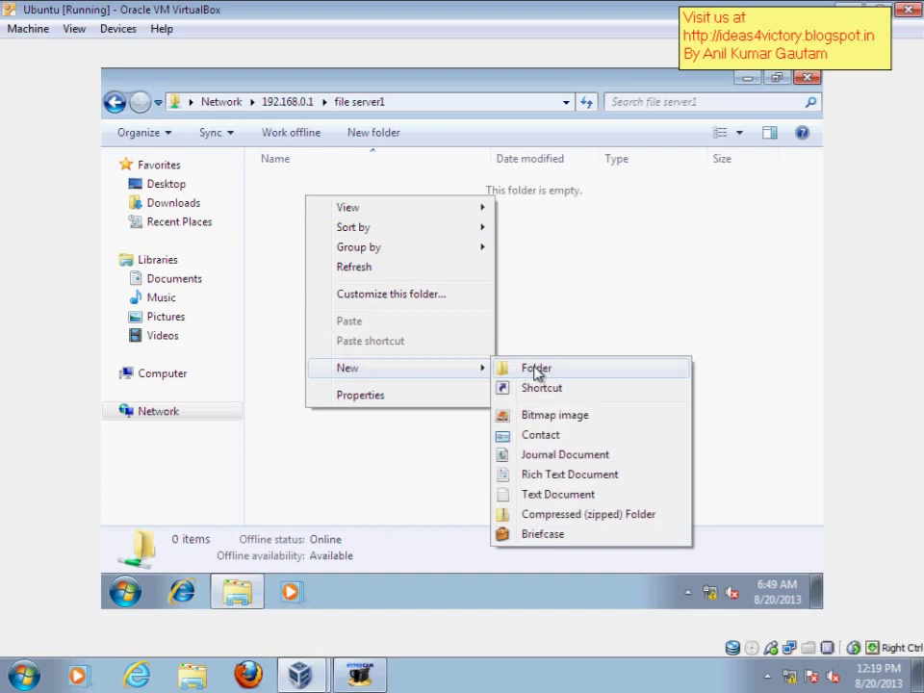
left_click(544, 494)
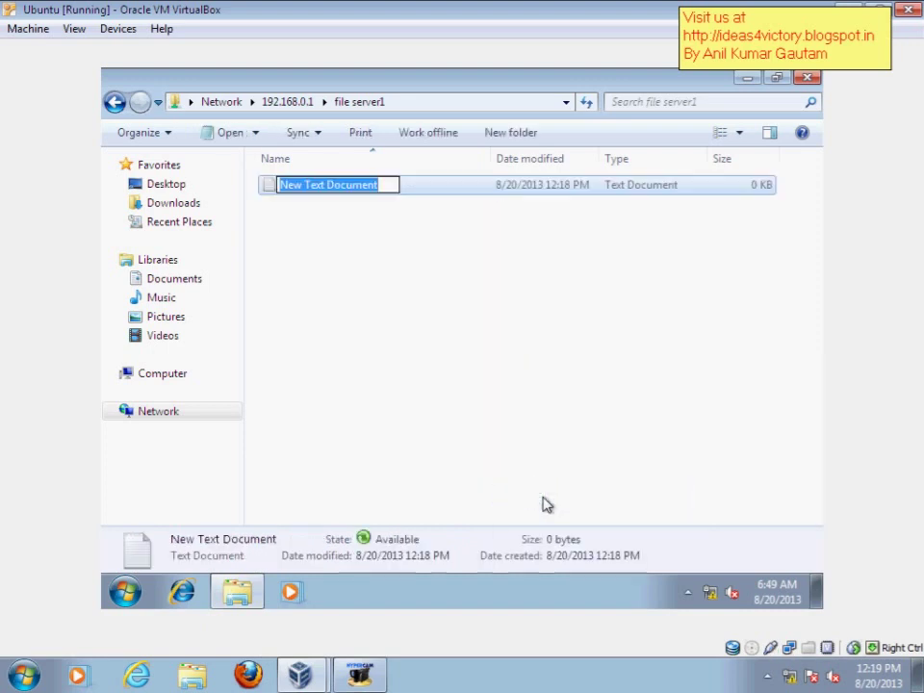
type("anil")
key("Return")
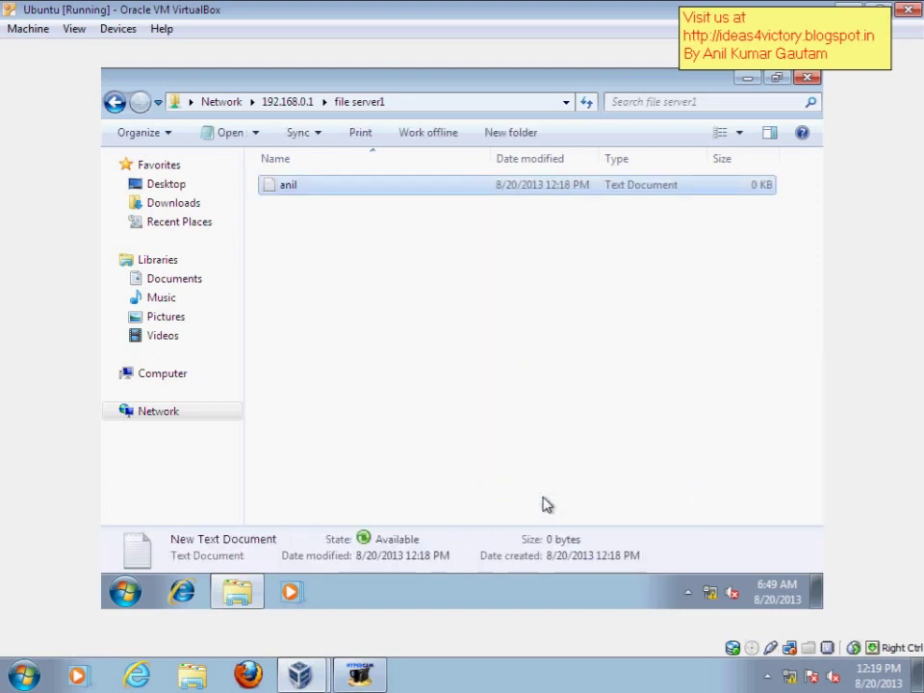
Step: Write "this is new txt doc" in the new text document, save it, and close Notepad and the share window
key("Return")
type("this is")
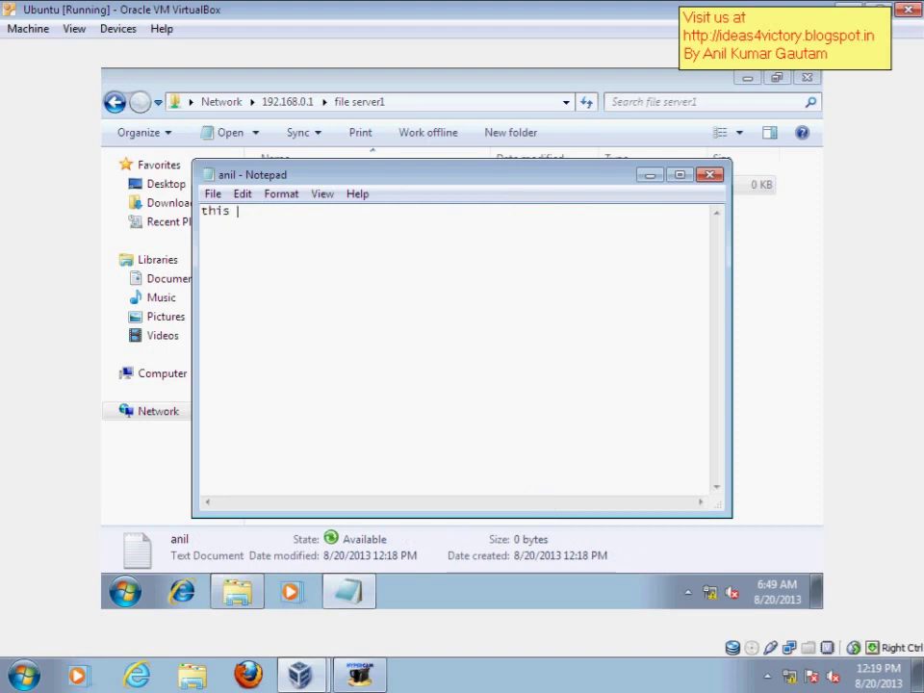
type("w txt doc")
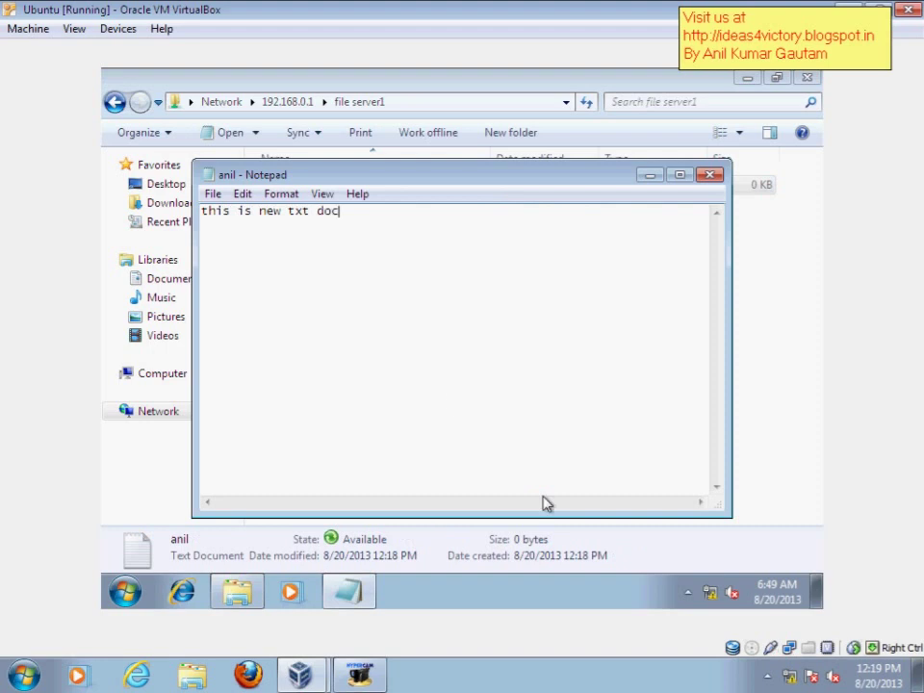
left_click(213, 194)
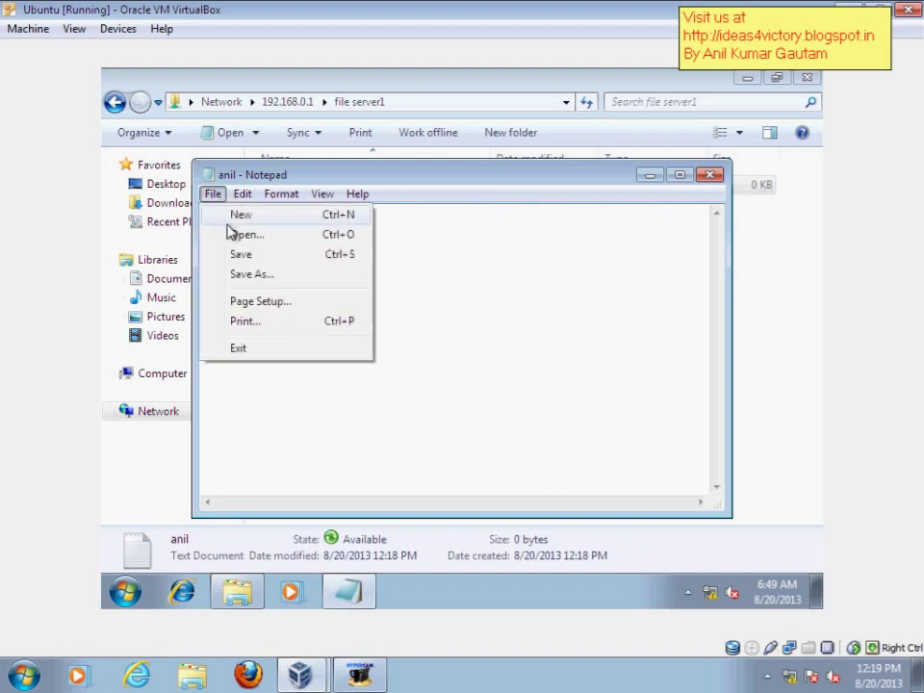
left_click(241, 254)
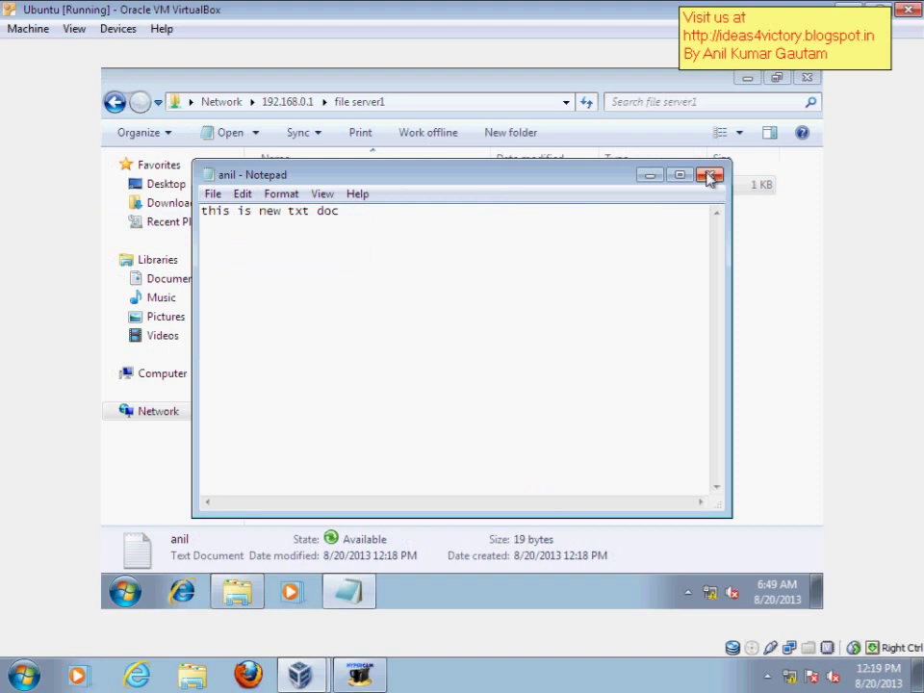
left_click(711, 175)
left_click(806, 78)
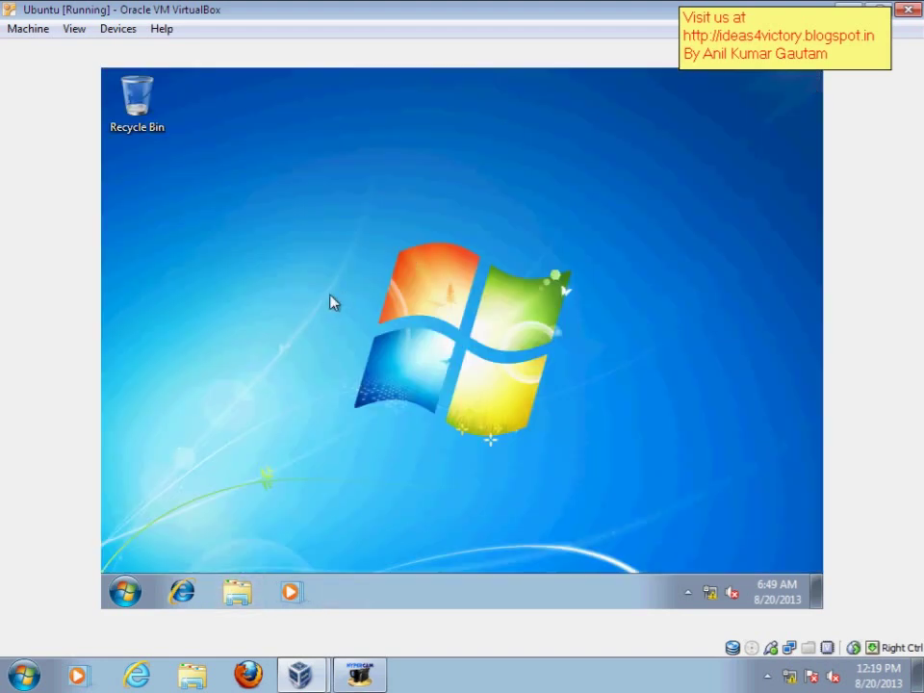
Step: Switch to the Server2008 virtual machine and open the file server1 folder on Local Disk (C:)
mouse_move(300, 672)
left_click(294, 604)
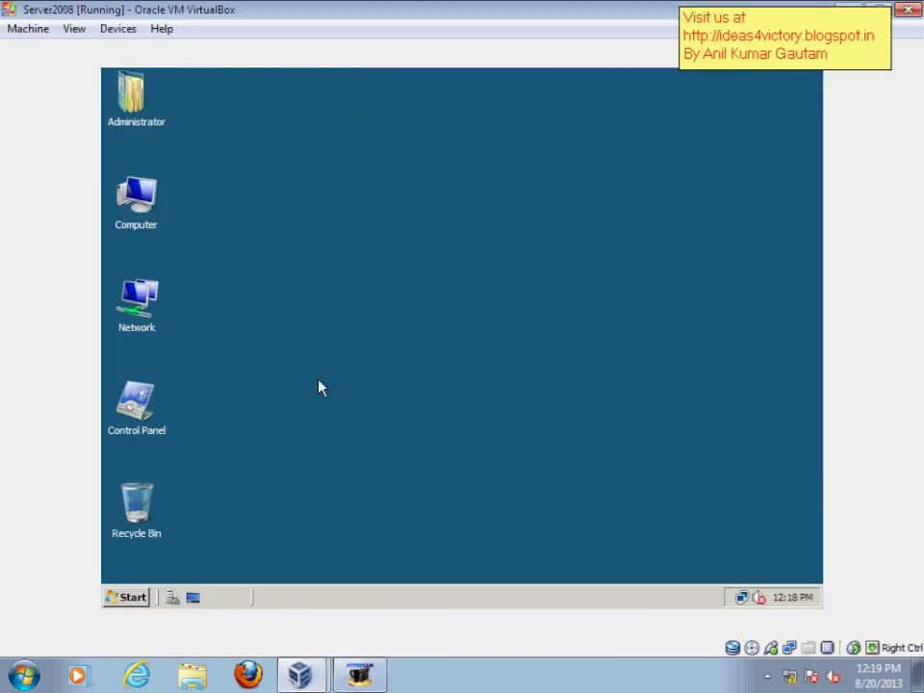
right_click(267, 265)
left_click(308, 305)
double_click(141, 187)
double_click(310, 209)
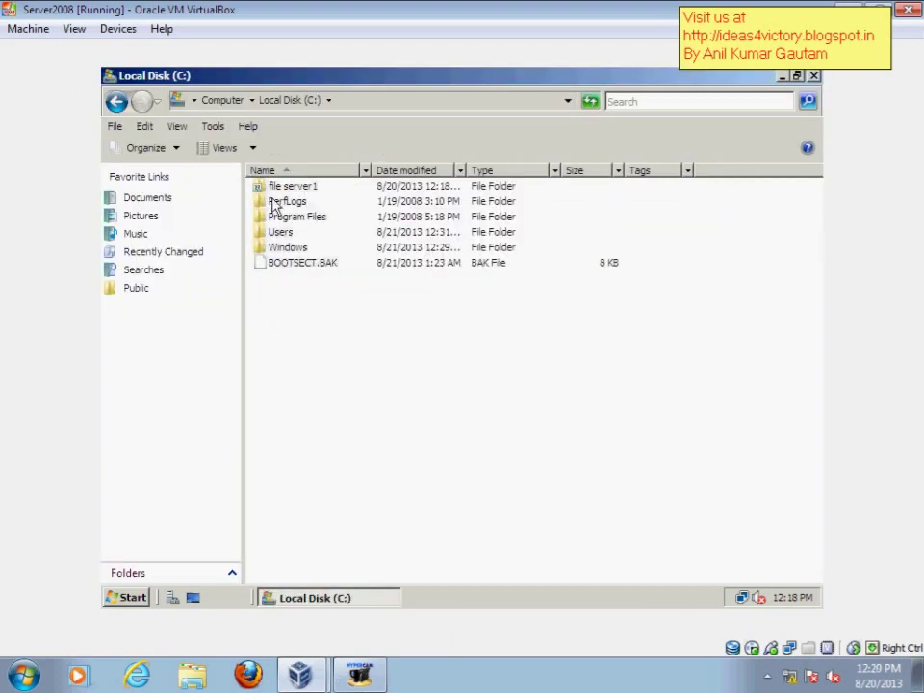
double_click(299, 191)
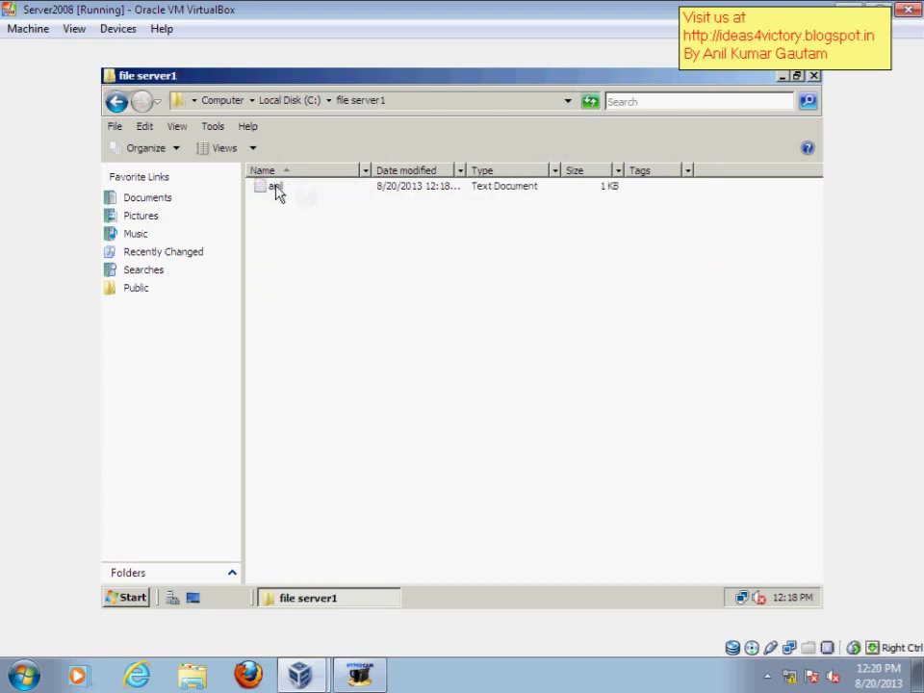
Step: Open the text document in file server1 to check its content, then close Notepad and the folder window
left_click(276, 190)
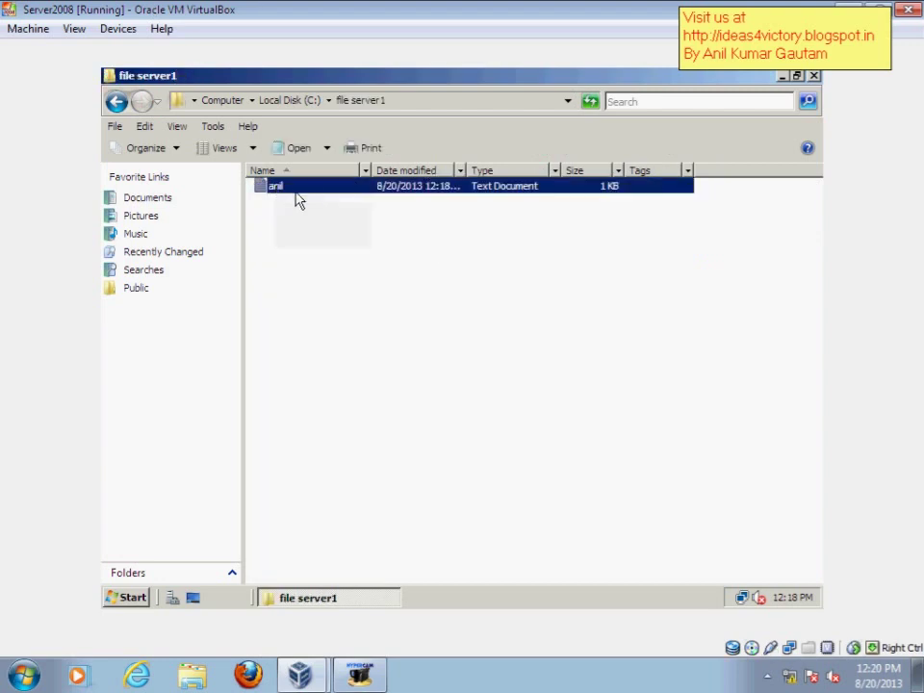
double_click(293, 191)
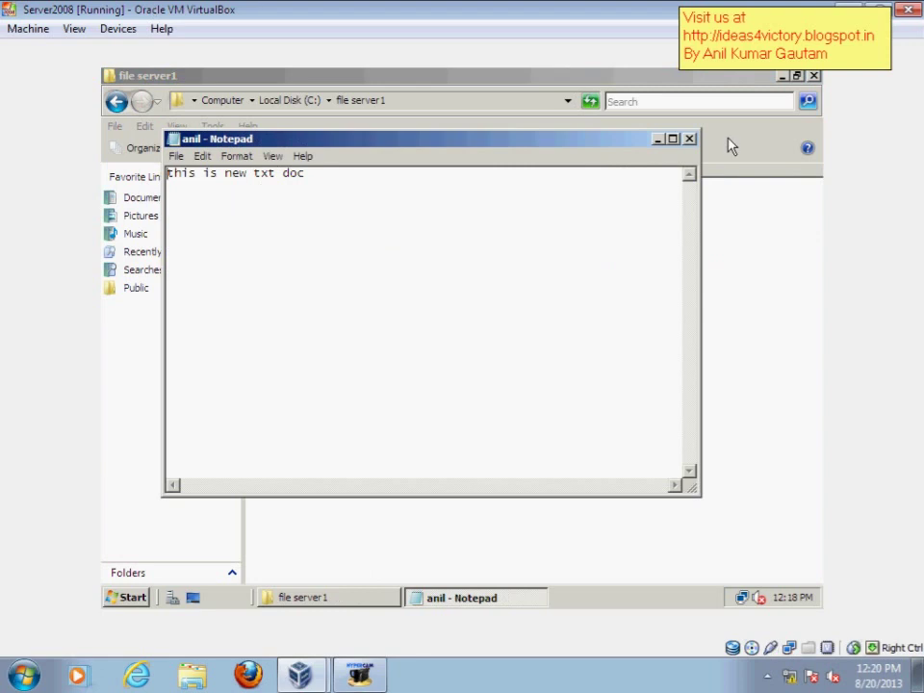
left_click(689, 139)
left_click(814, 76)
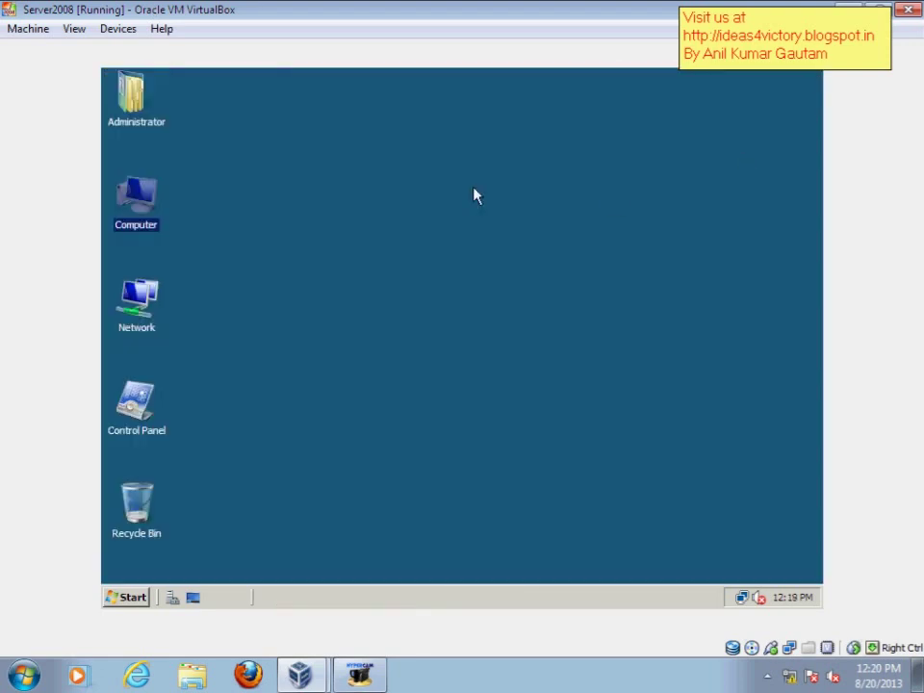
right_click(456, 164)
left_click(496, 203)
right_click(299, 208)
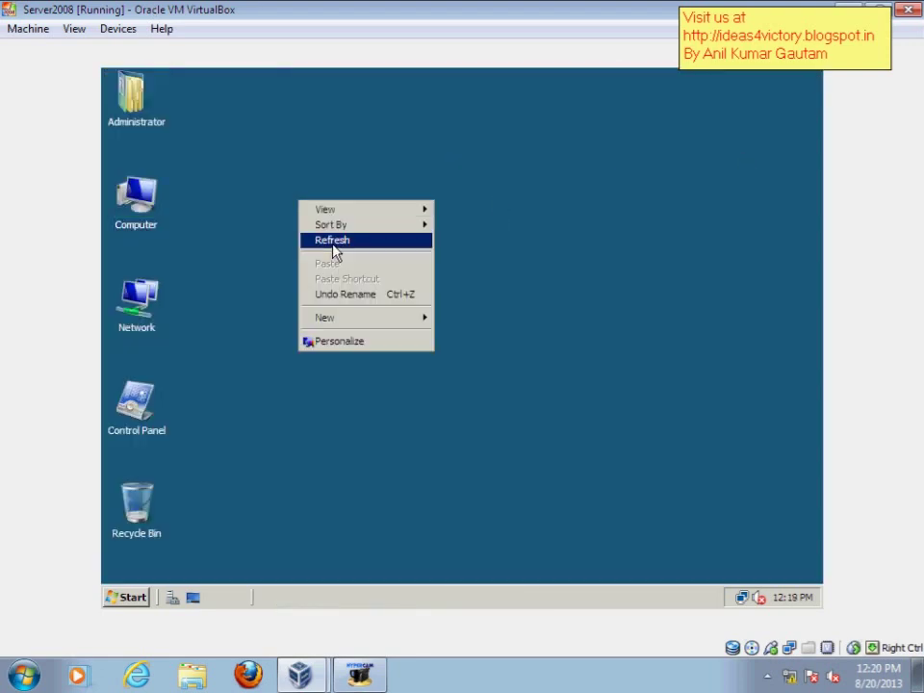
left_click(335, 246)
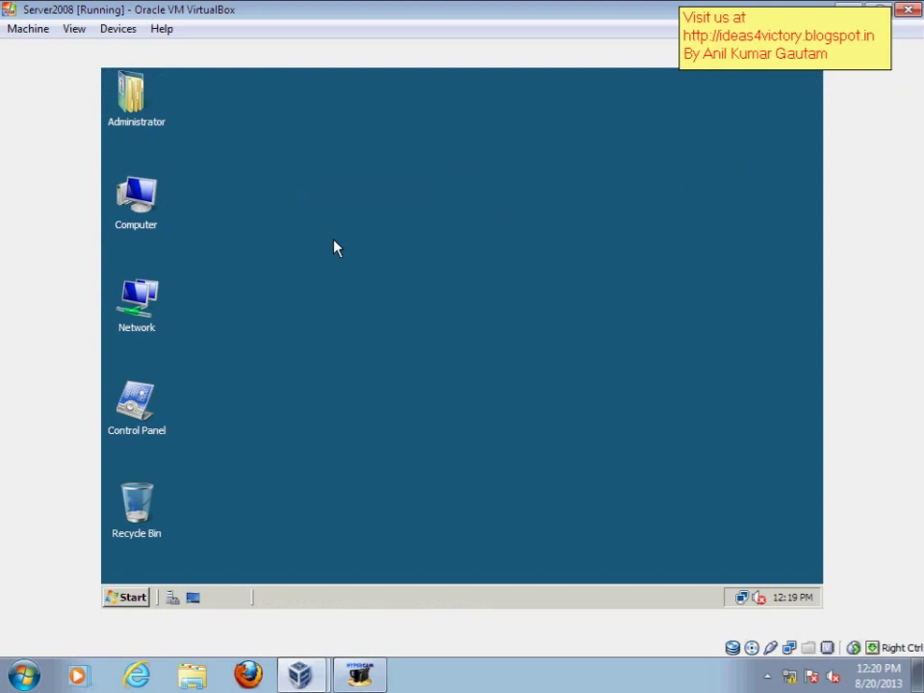
right_click(278, 225)
left_click(306, 264)
Step: Open Share and Storage Management and display the properties of the file server1 share
left_click(128, 599)
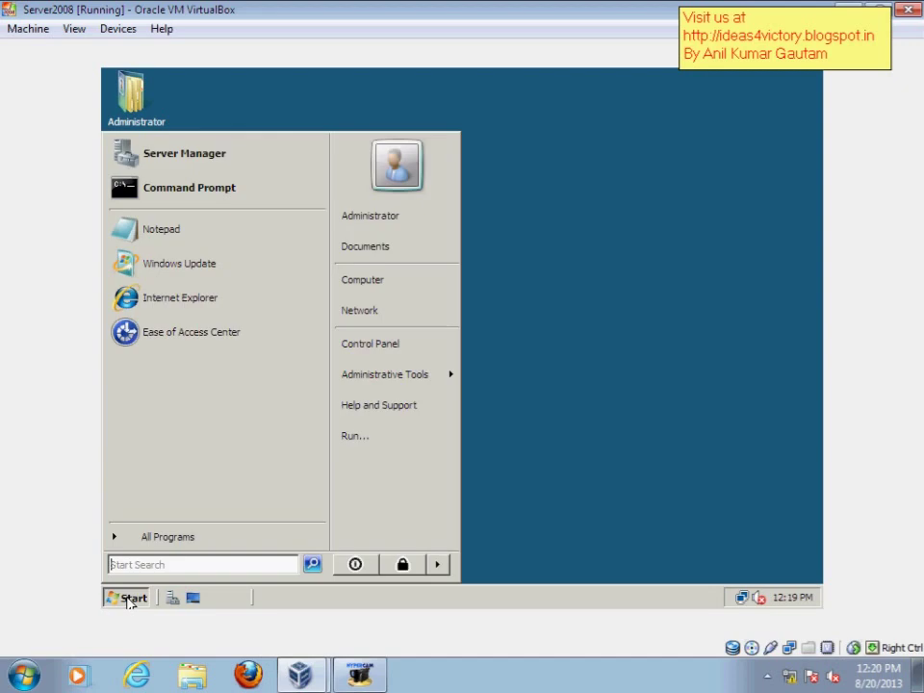
mouse_move(403, 378)
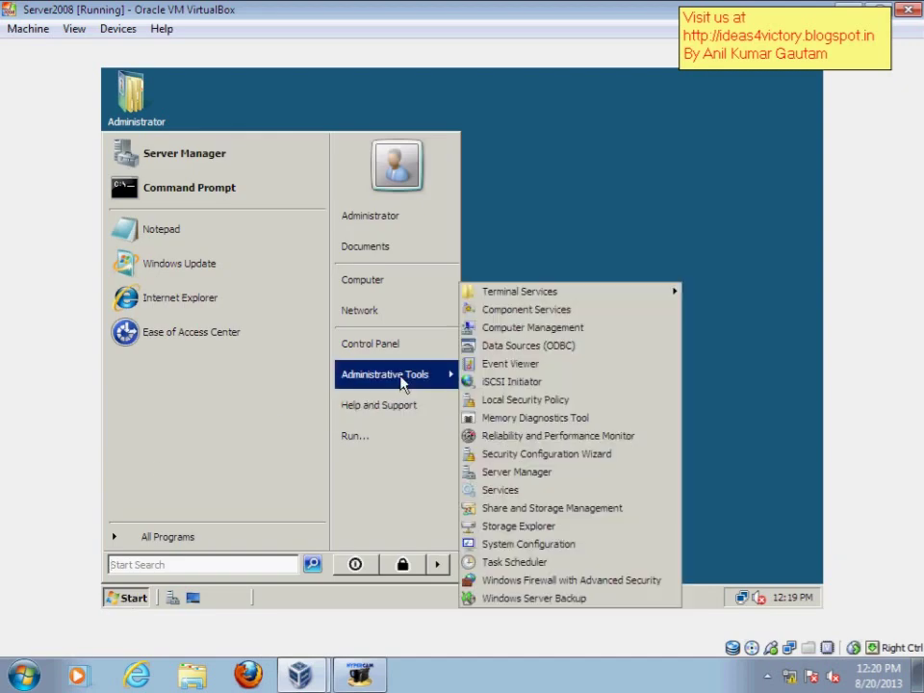
left_click(526, 511)
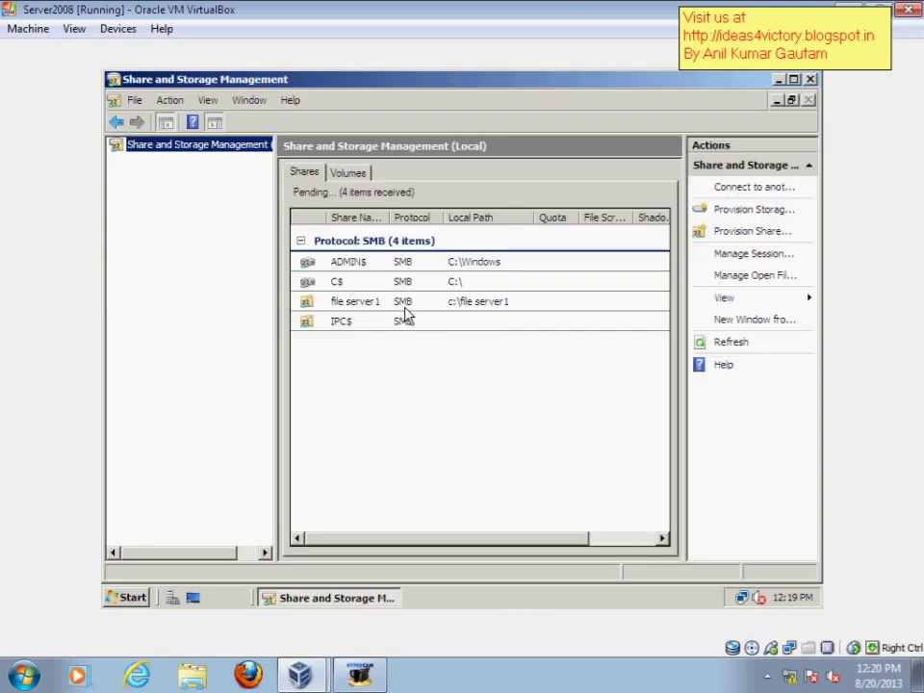
left_click(334, 308)
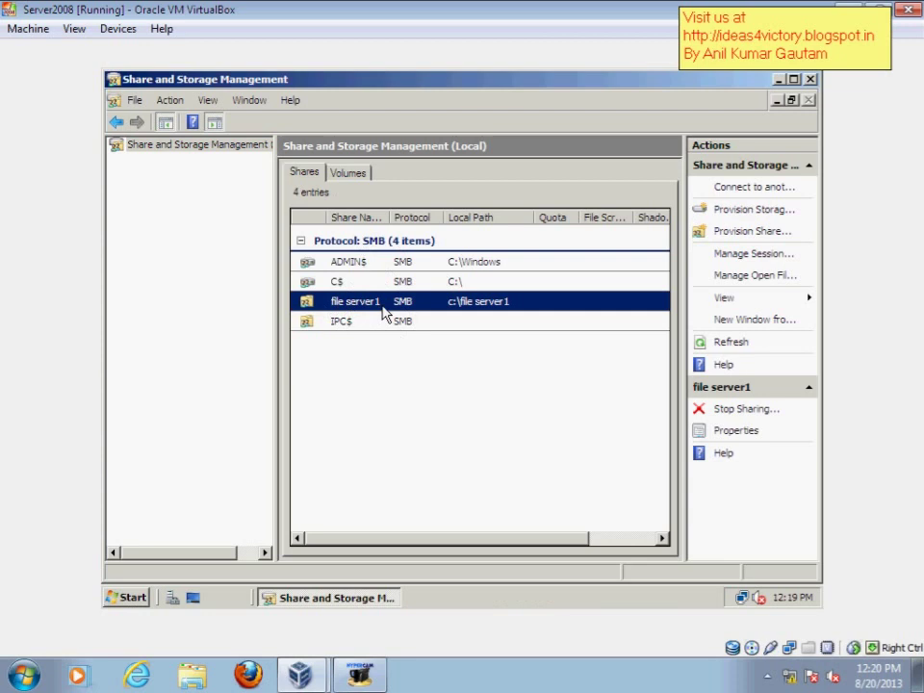
double_click(385, 301)
left_click_drag(323, 96, 261, 92)
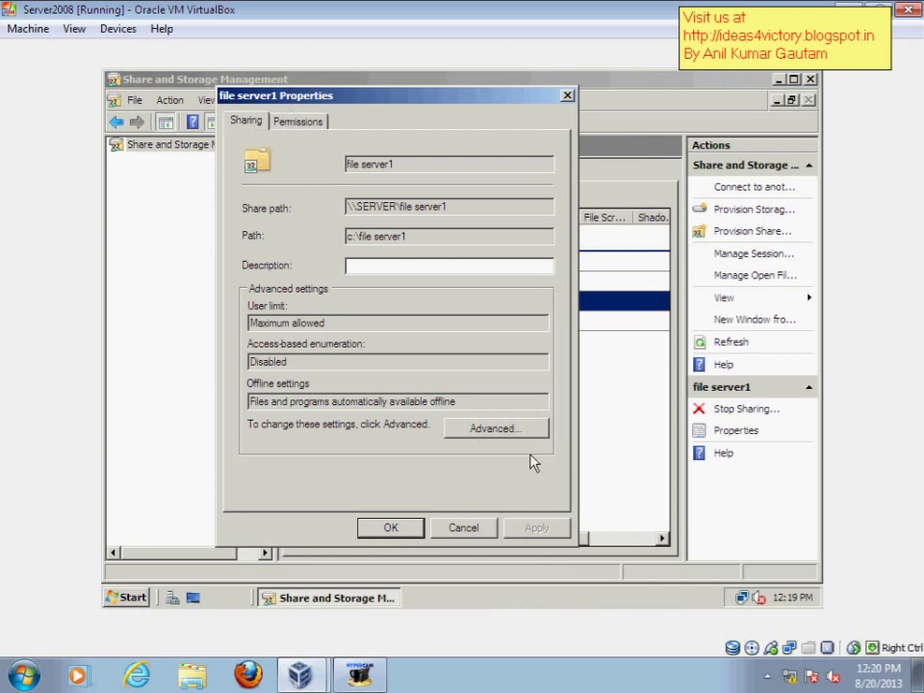
Step: Review the share and NTFS permissions of file server1, then cancel the dialogs and close Share and Storage Management
left_click(299, 122)
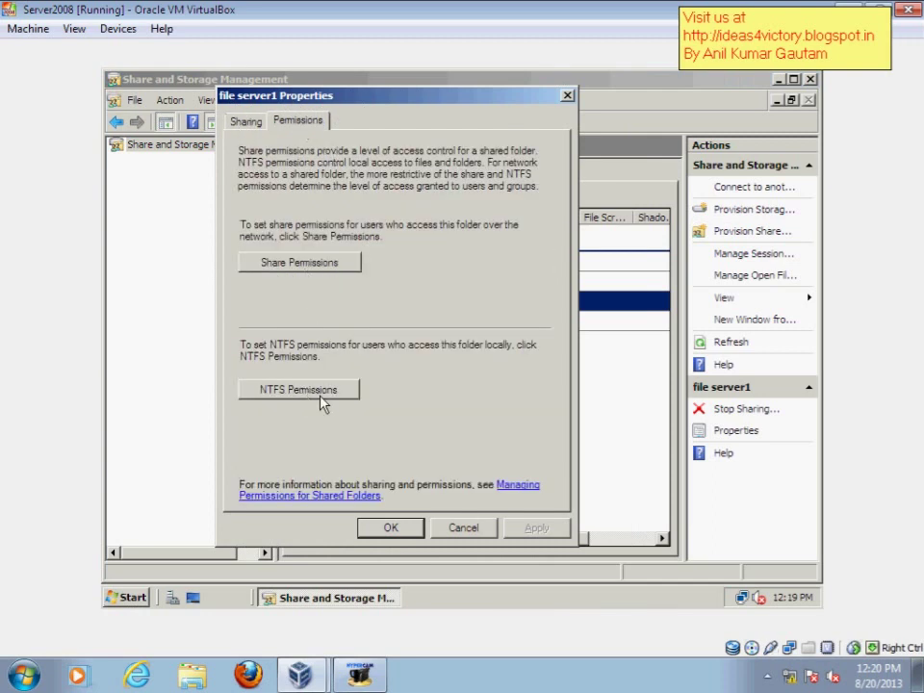
left_click(326, 263)
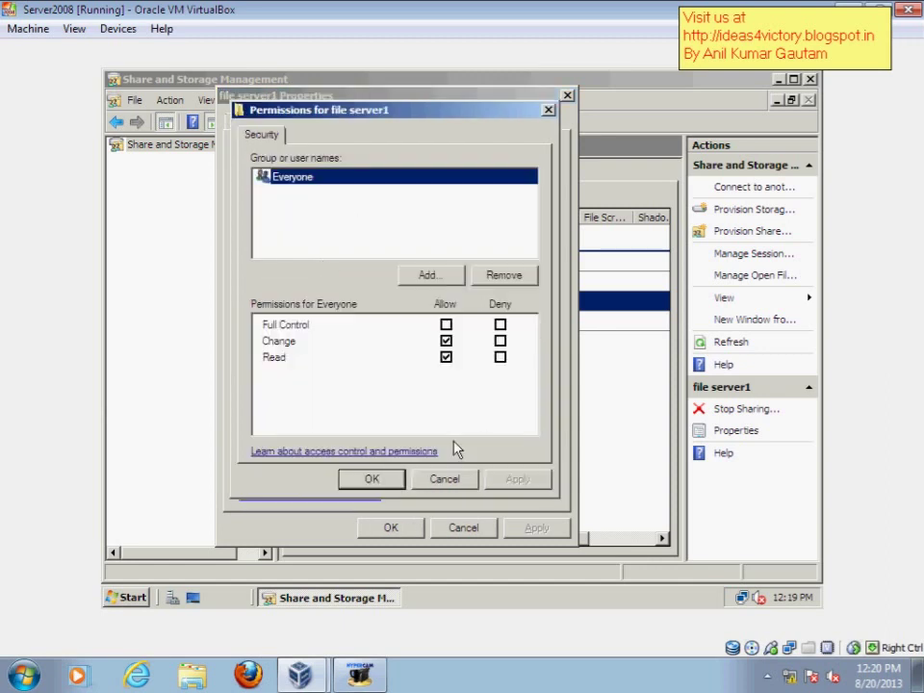
left_click(435, 480)
left_click(310, 329)
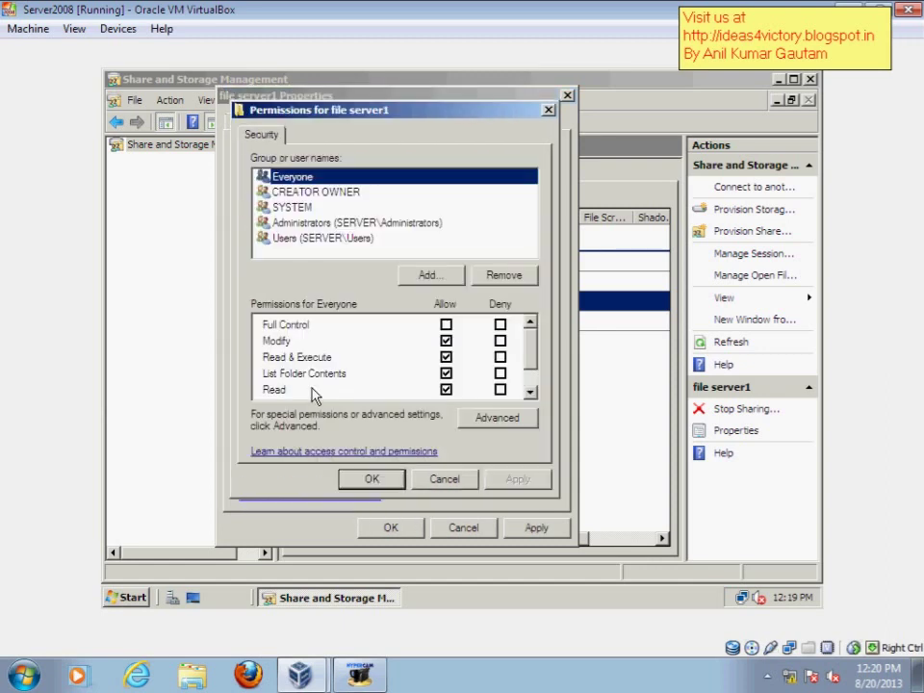
left_click(447, 484)
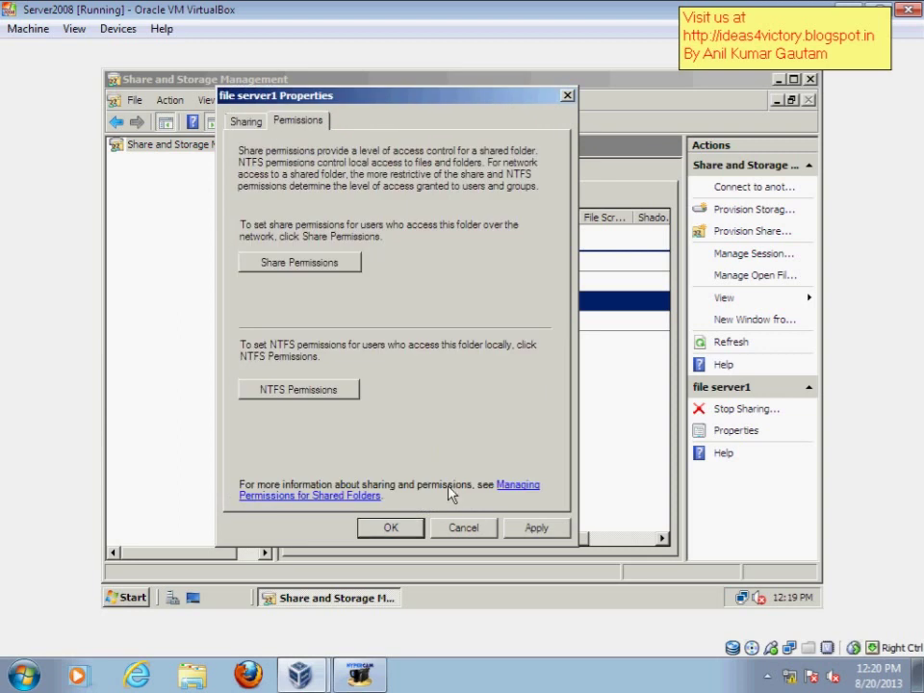
left_click(460, 534)
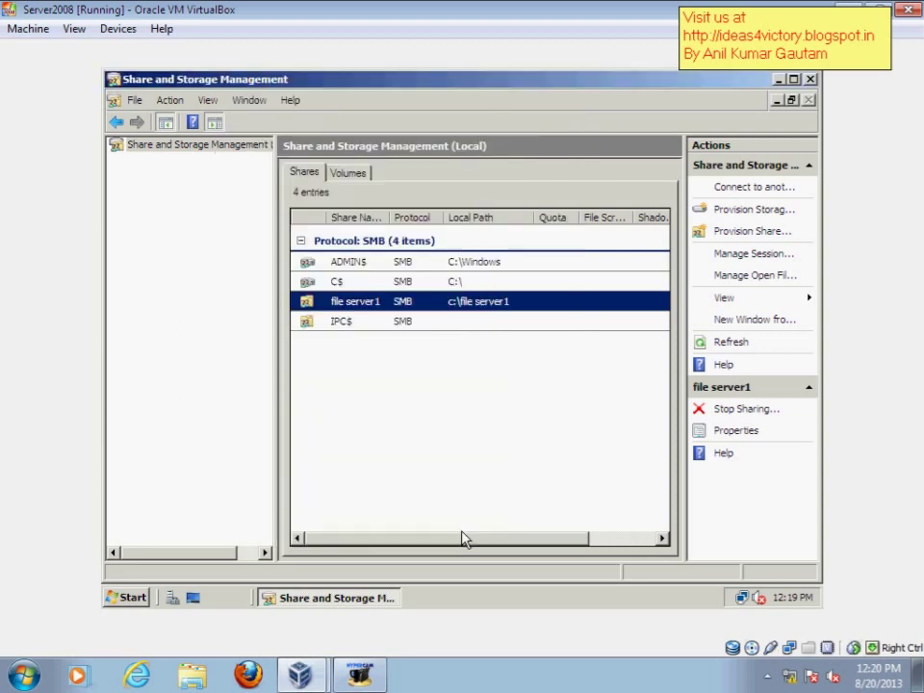
left_click(809, 81)
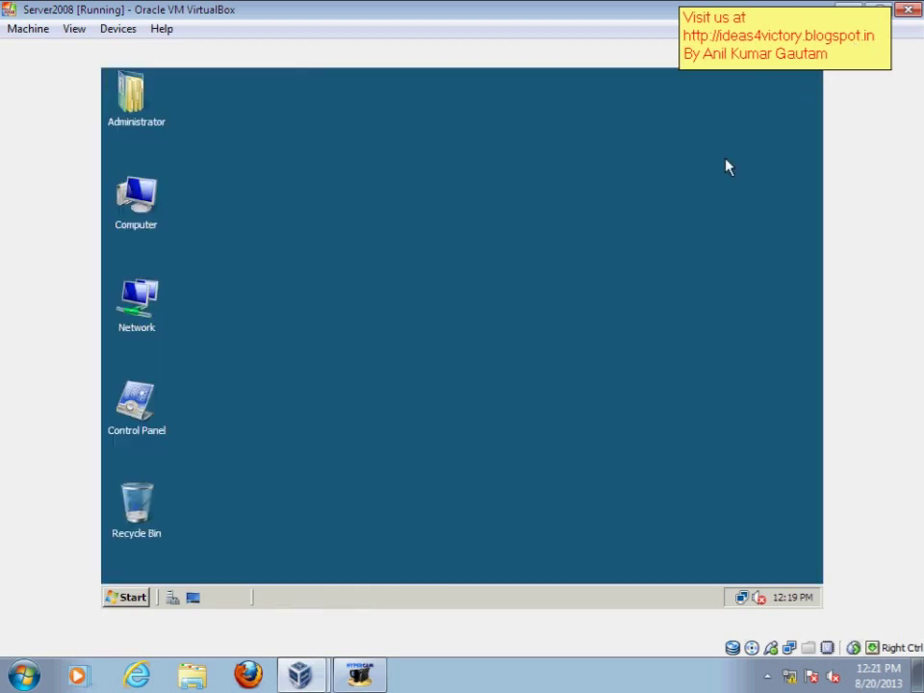
right_click(400, 179)
left_click(450, 216)
left_click(370, 677)
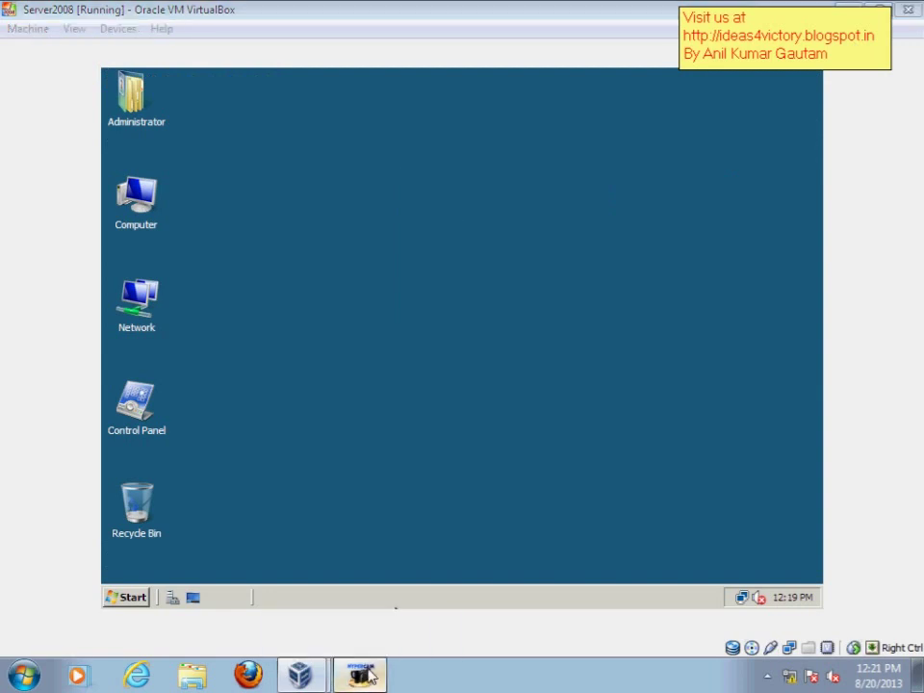